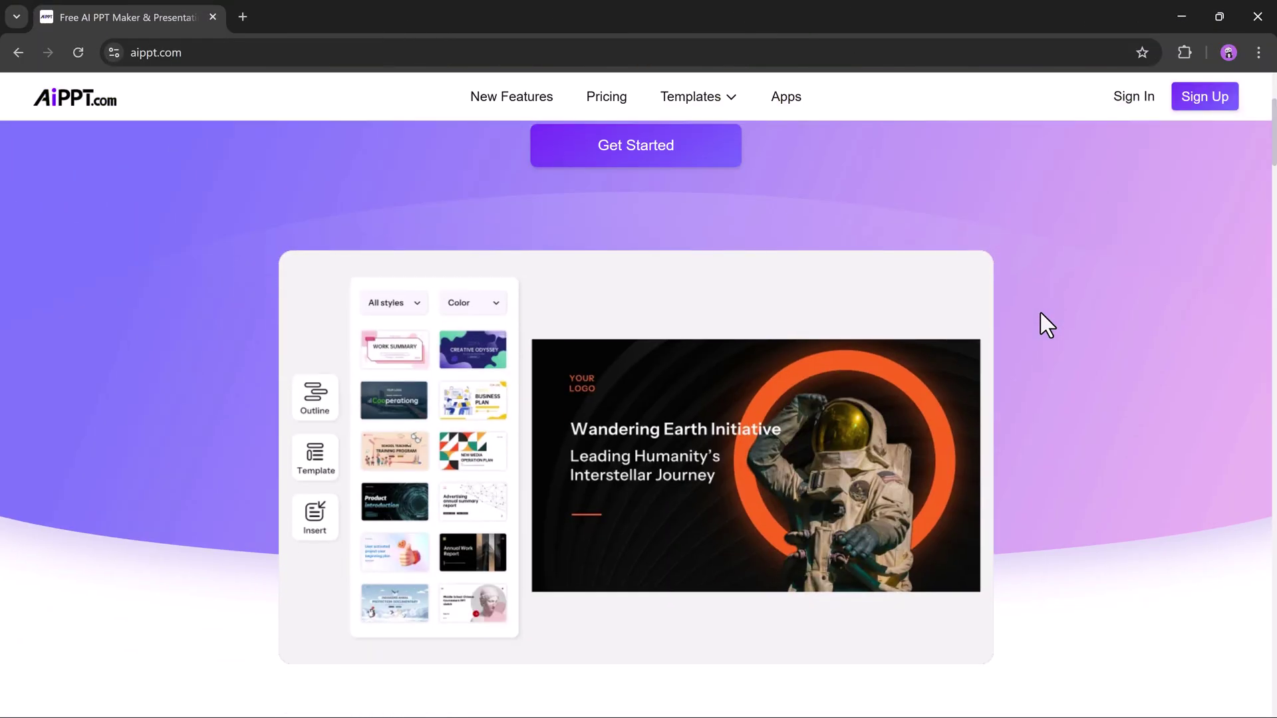
scroll(1041, 314, down, 4)
scroll(1040, 313, down, 3)
scroll(1045, 326, down, 2)
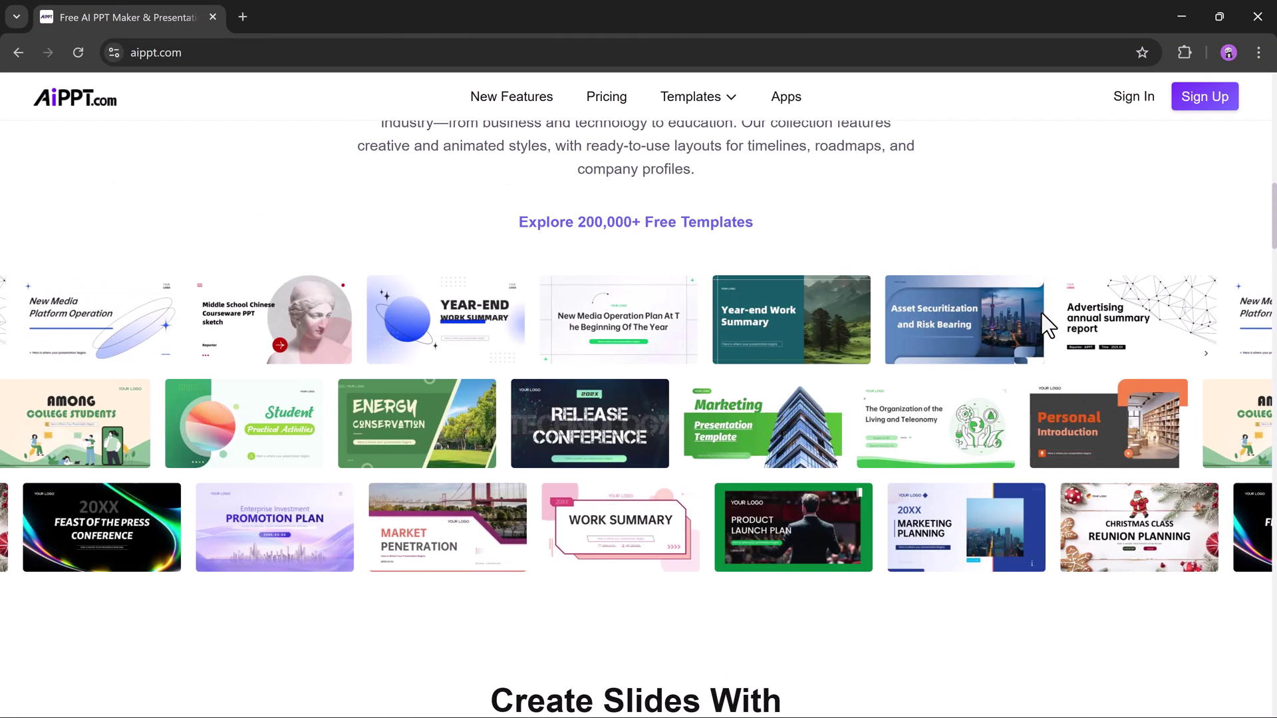
scroll(1046, 326, down, 2)
scroll(1046, 328, down, 3)
scroll(1044, 328, down, 3)
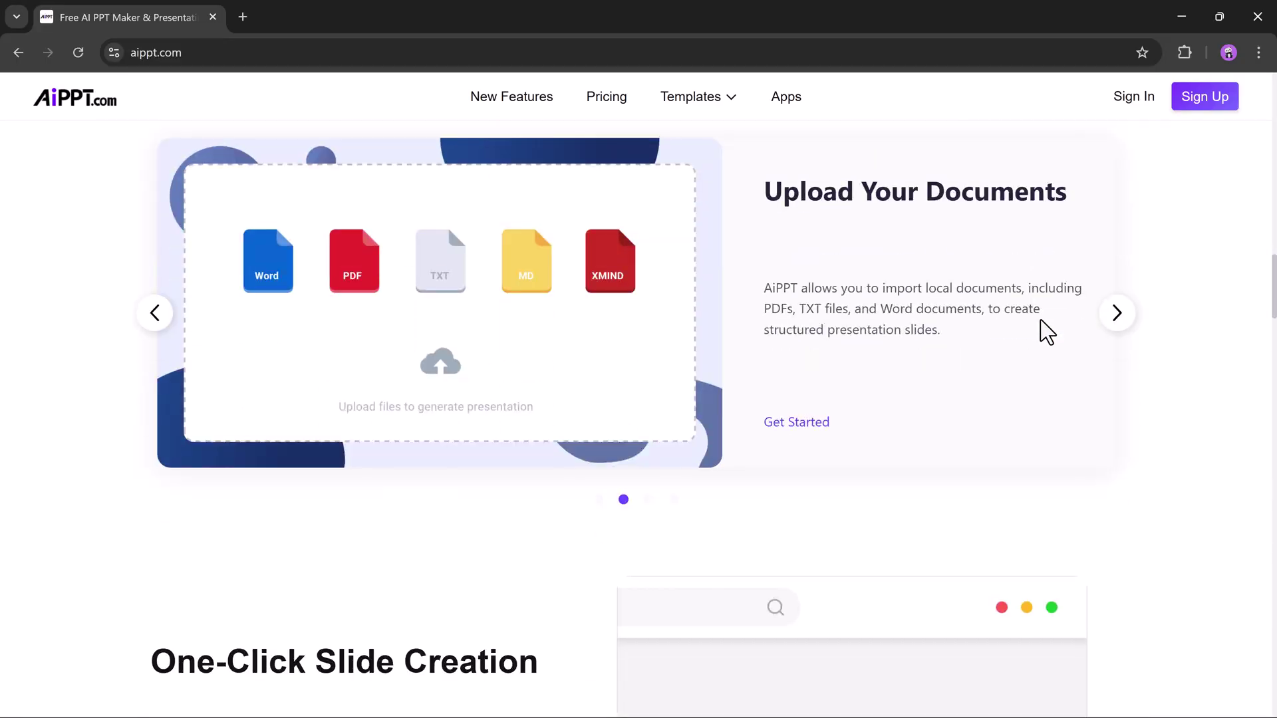
scroll(1044, 331, down, 3)
scroll(1043, 334, down, 2)
scroll(1044, 335, down, 3)
scroll(1045, 336, down, 2)
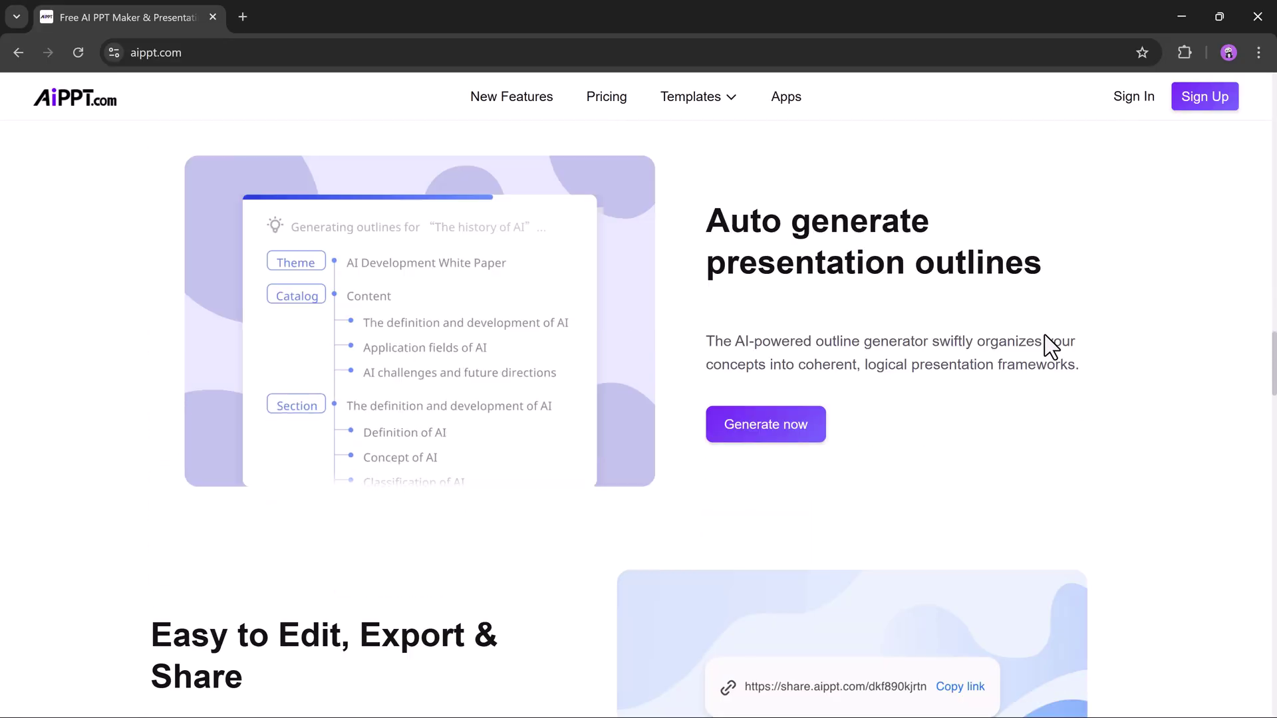
scroll(1044, 335, down, 3)
scroll(1044, 337, down, 2)
scroll(1045, 337, down, 5)
scroll(1044, 336, up, 5)
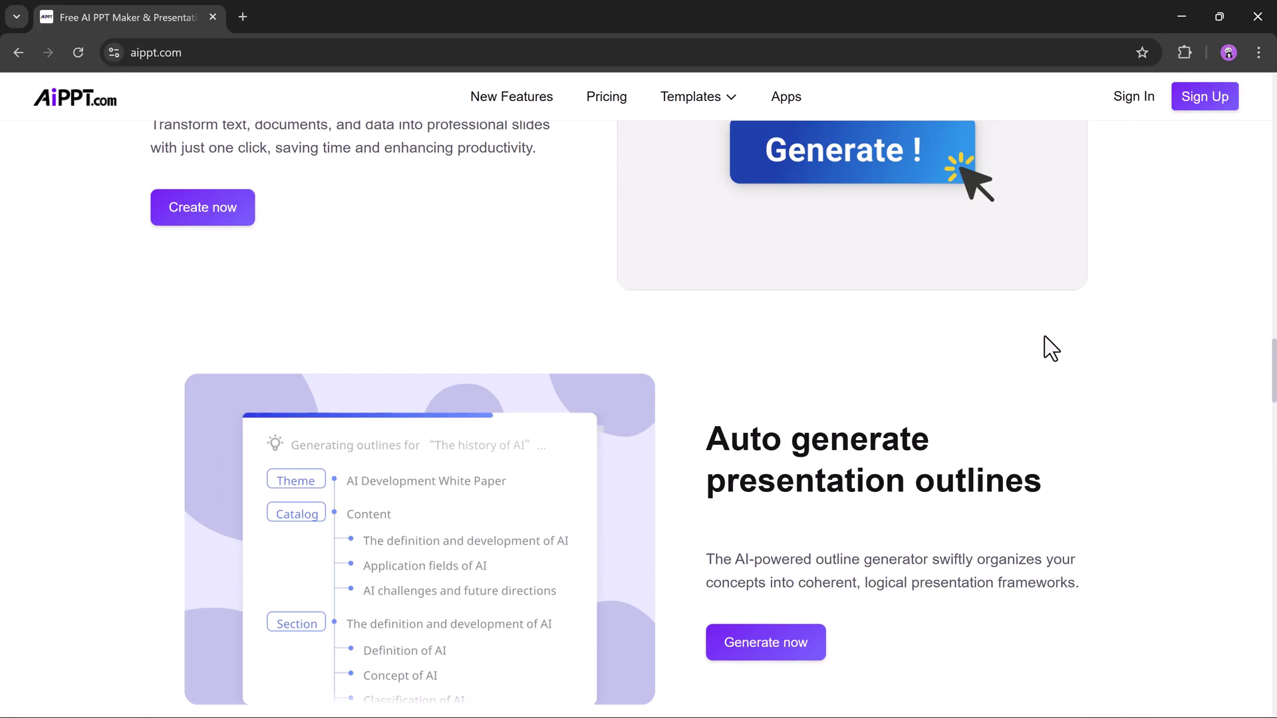
scroll(1045, 337, up, 5)
scroll(1046, 337, up, 5)
scroll(1048, 340, up, 3)
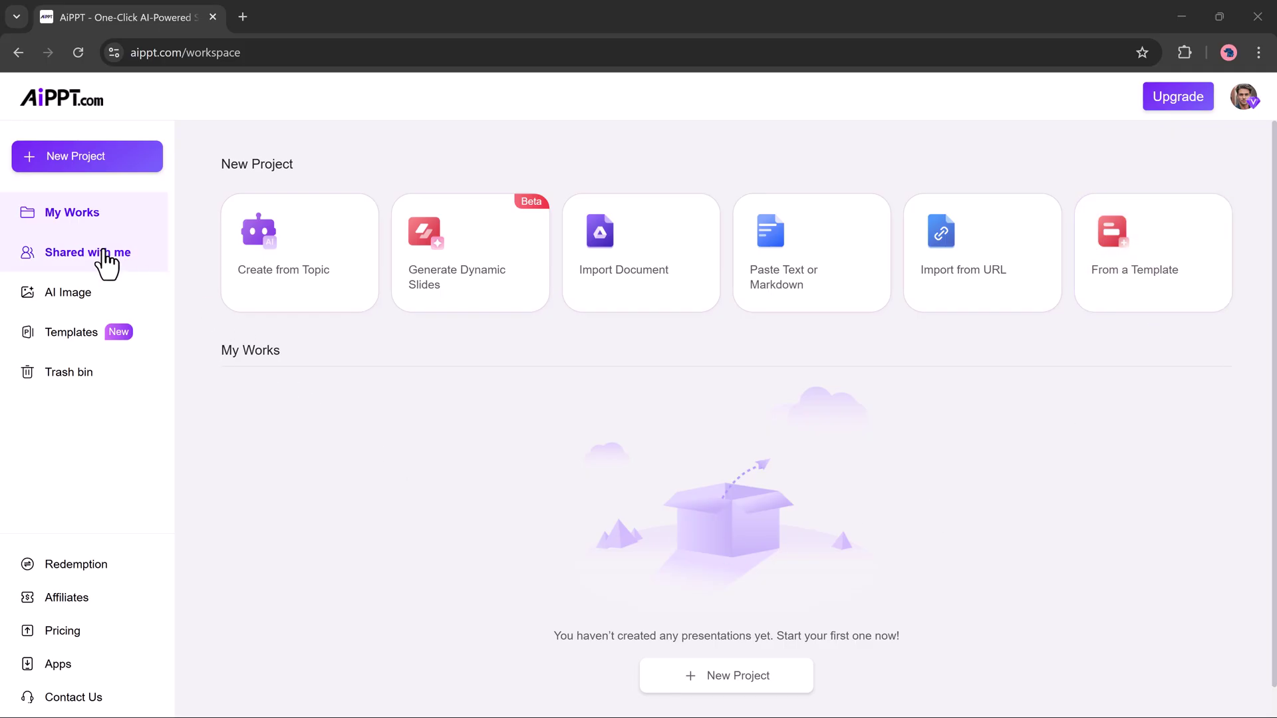
click(70, 293)
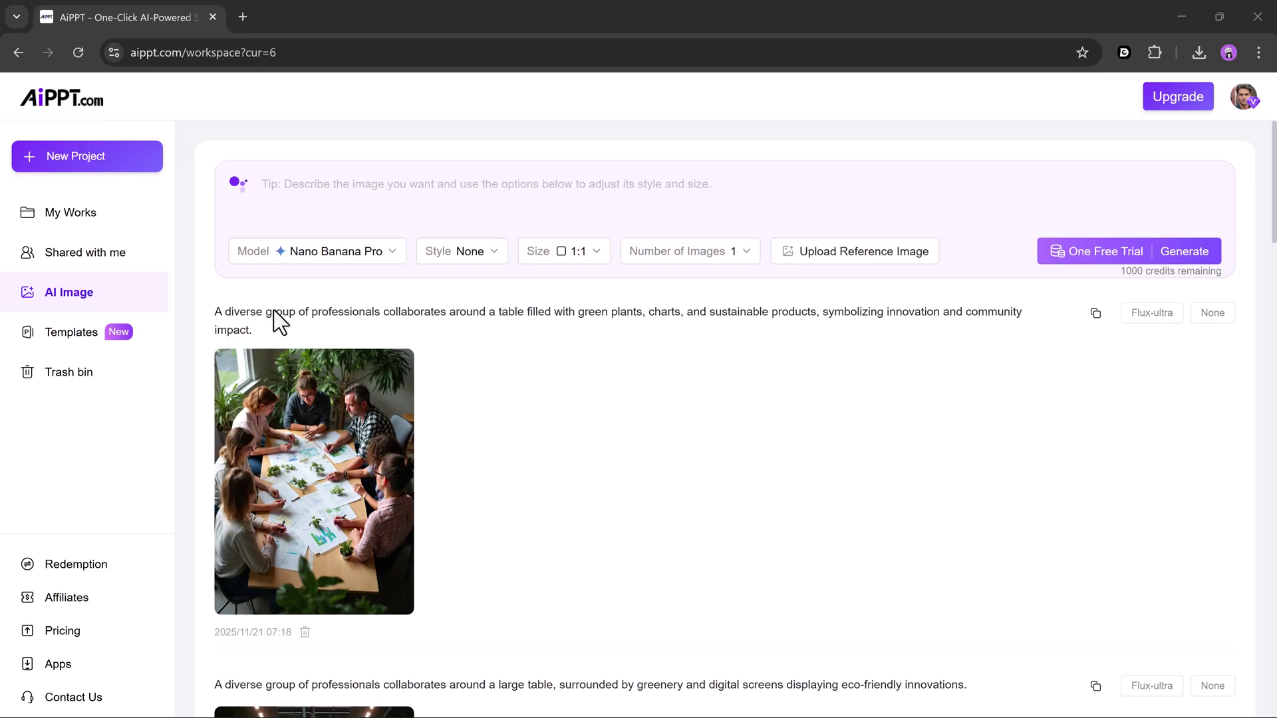
scroll(594, 383, down, 1)
scroll(593, 382, down, 1)
scroll(594, 382, down, 2)
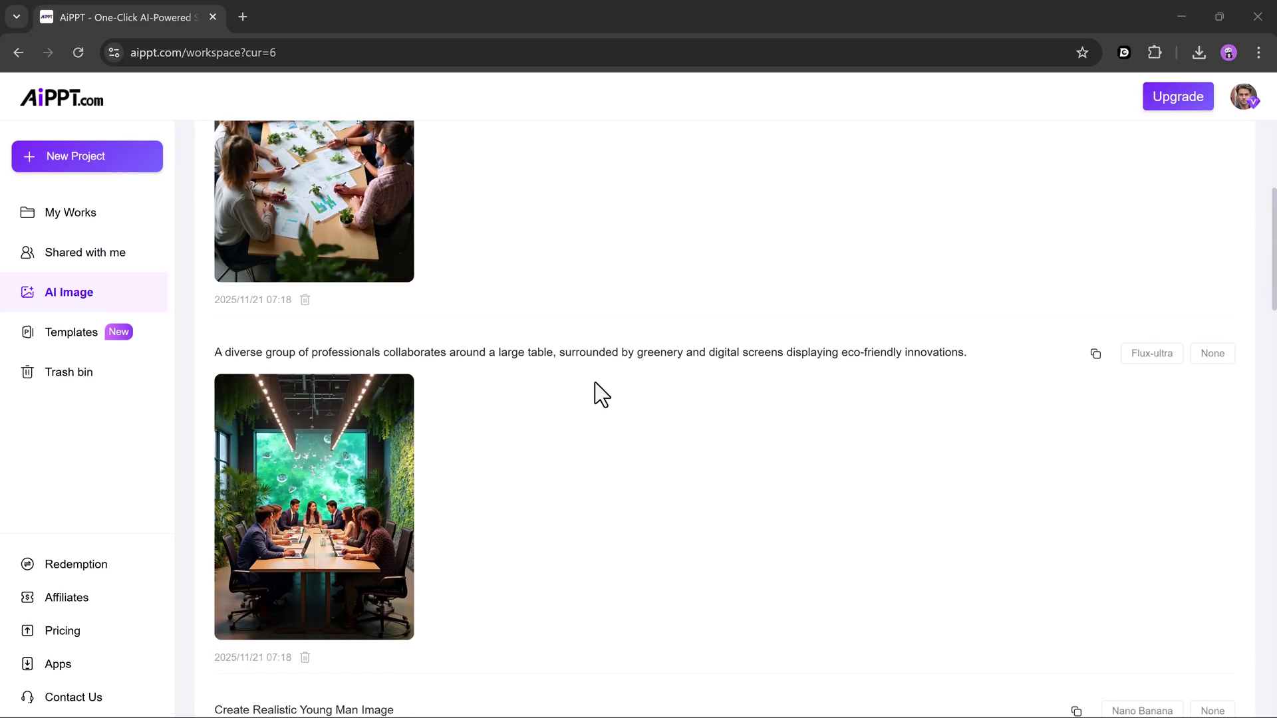
scroll(593, 382, down, 2)
scroll(595, 392, down, 3)
scroll(595, 392, down, 1)
scroll(596, 392, down, 1)
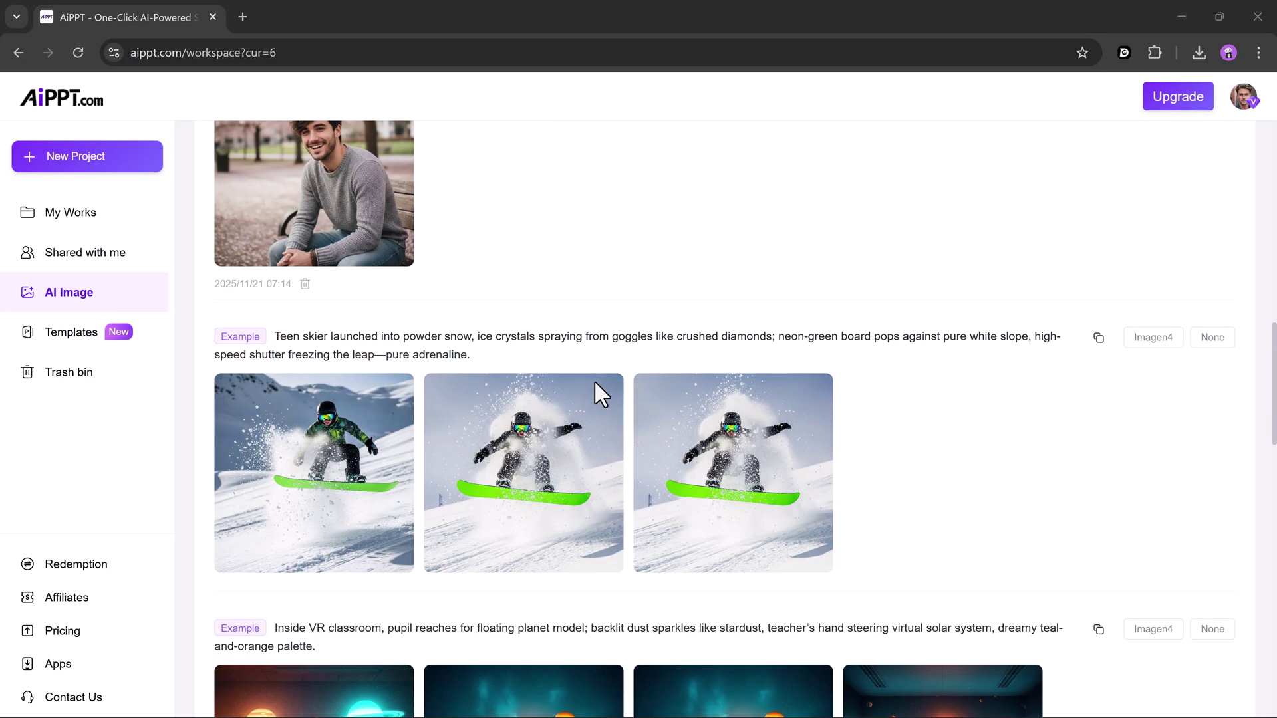
scroll(595, 392, down, 3)
scroll(596, 382, down, 1)
scroll(595, 382, down, 3)
scroll(595, 382, down, 2)
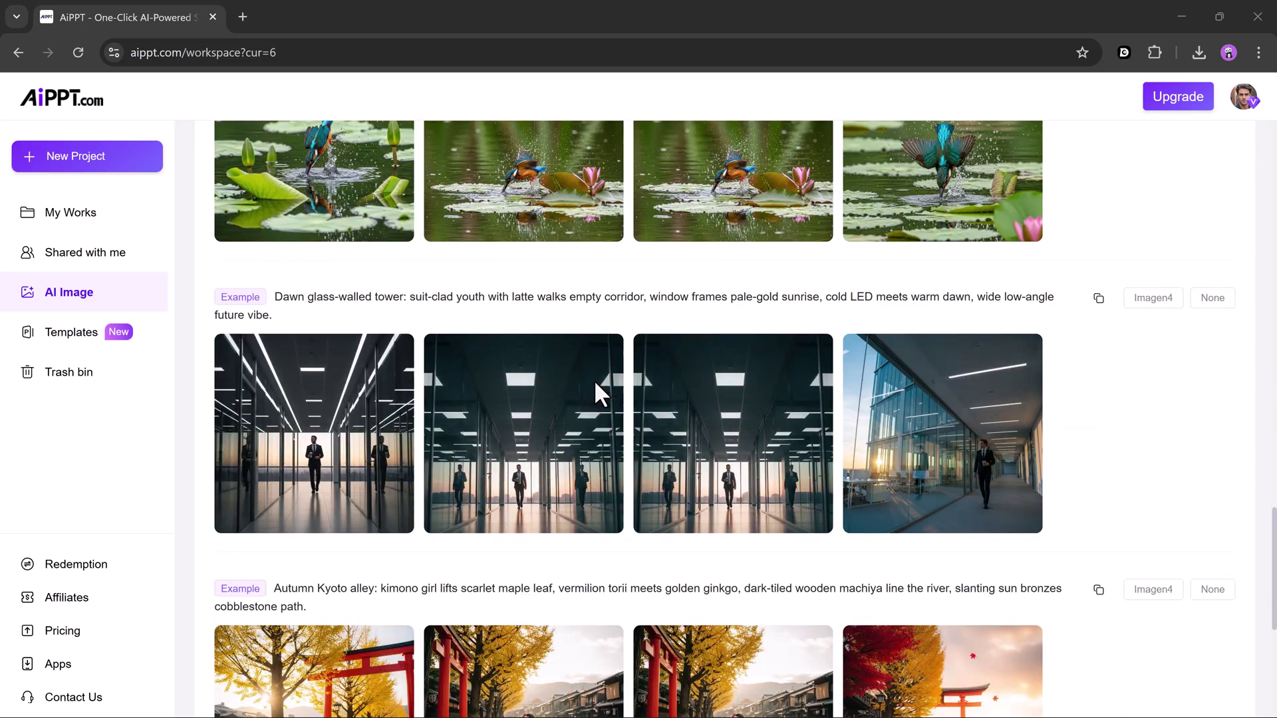
scroll(596, 382, up, 4)
scroll(599, 390, up, 5)
scroll(599, 389, up, 3)
scroll(598, 389, up, 3)
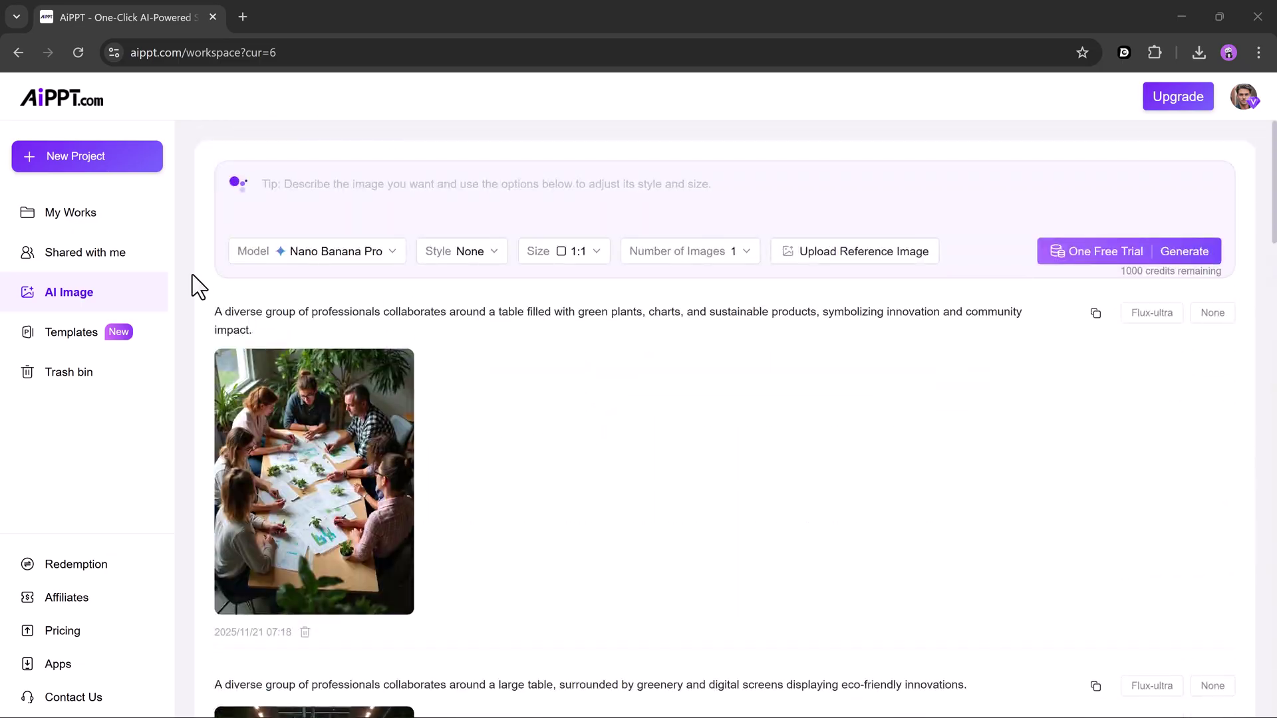
click(85, 334)
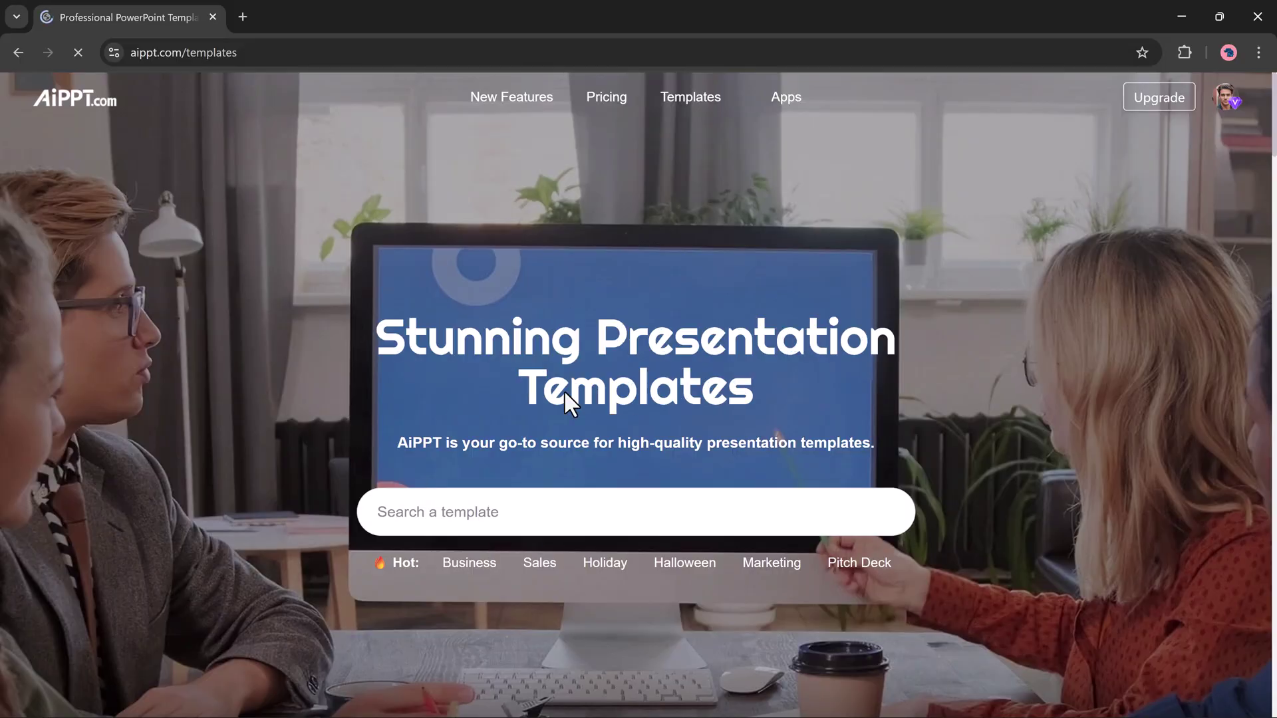
scroll(429, 423, down, 2)
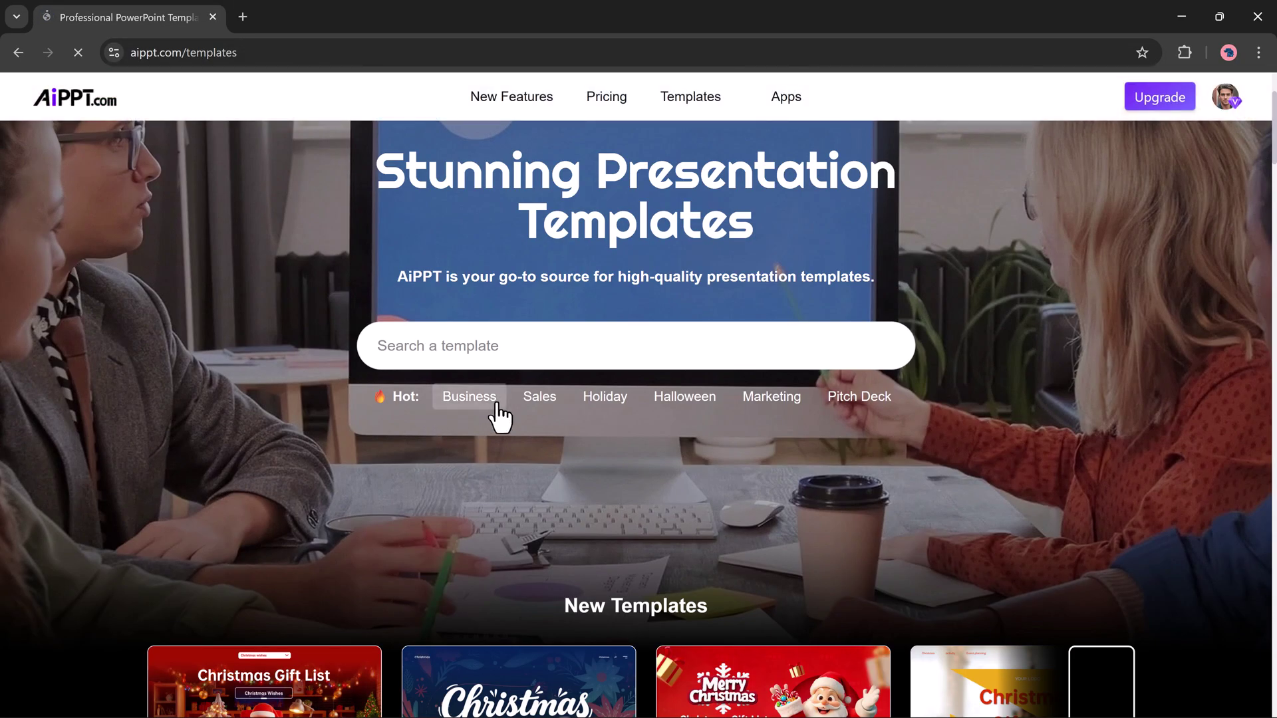
scroll(855, 419, down, 4)
scroll(854, 413, down, 2)
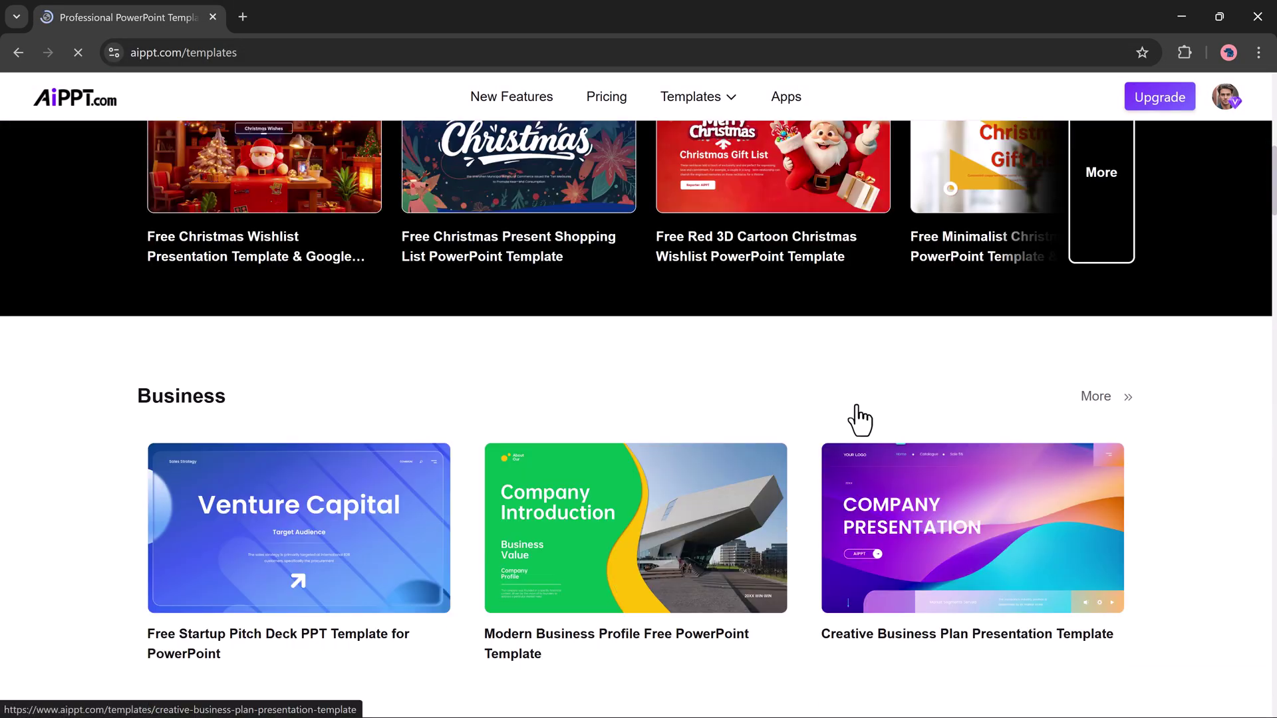
scroll(860, 419, down, 3)
scroll(860, 419, down, 4)
scroll(860, 420, up, 5)
scroll(860, 419, up, 6)
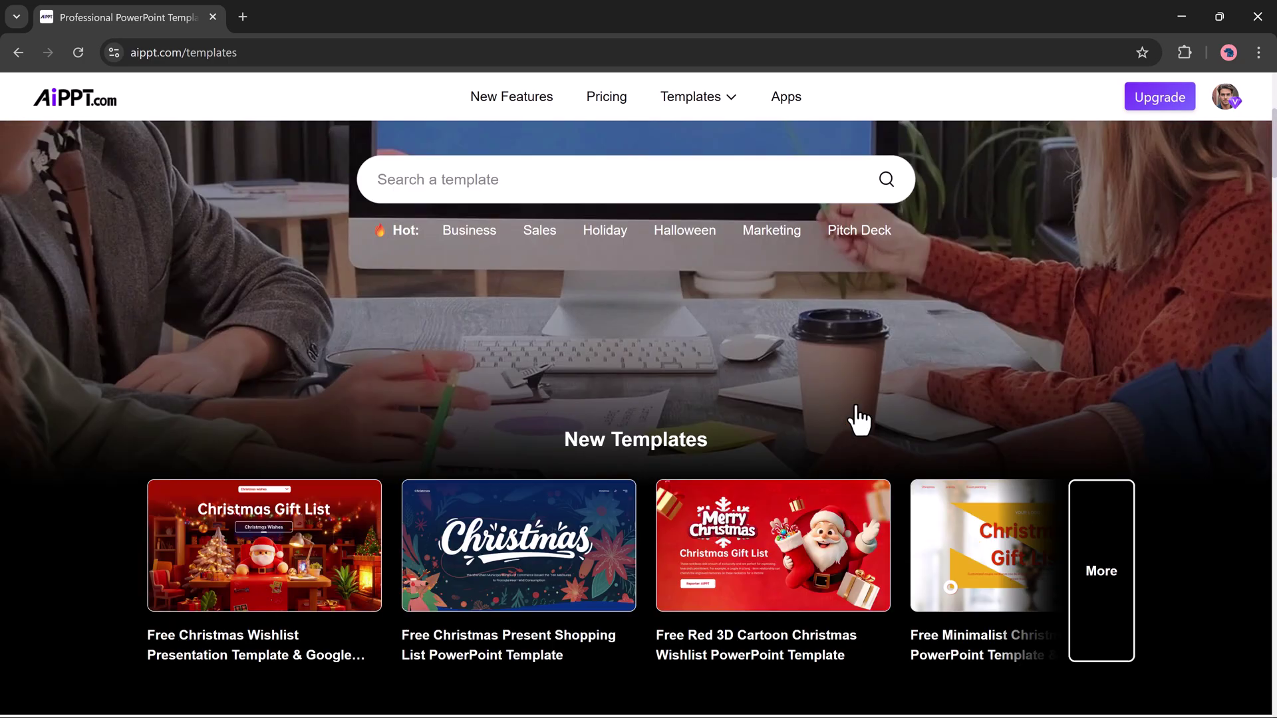
scroll(856, 415, up, 4)
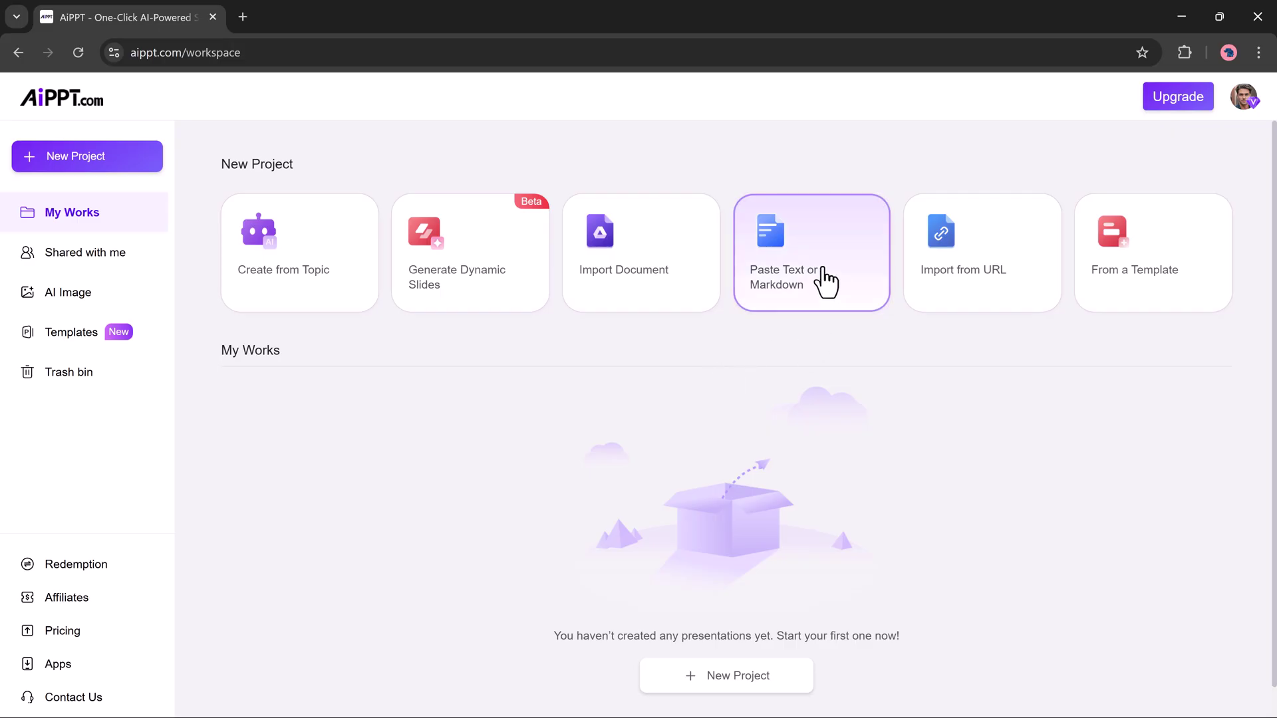
- Start a deck from pasted text and show the Paste Markdown option with its suggested prompt
click(826, 282)
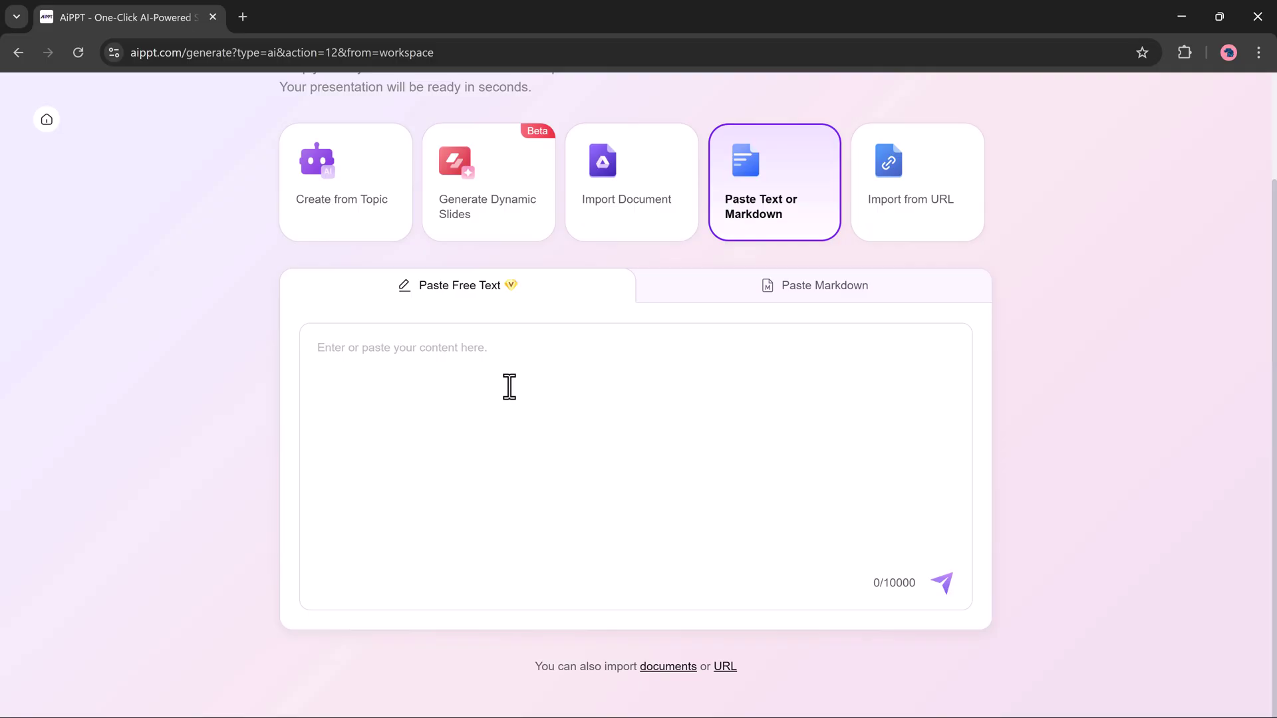
scroll(510, 387, up, 2)
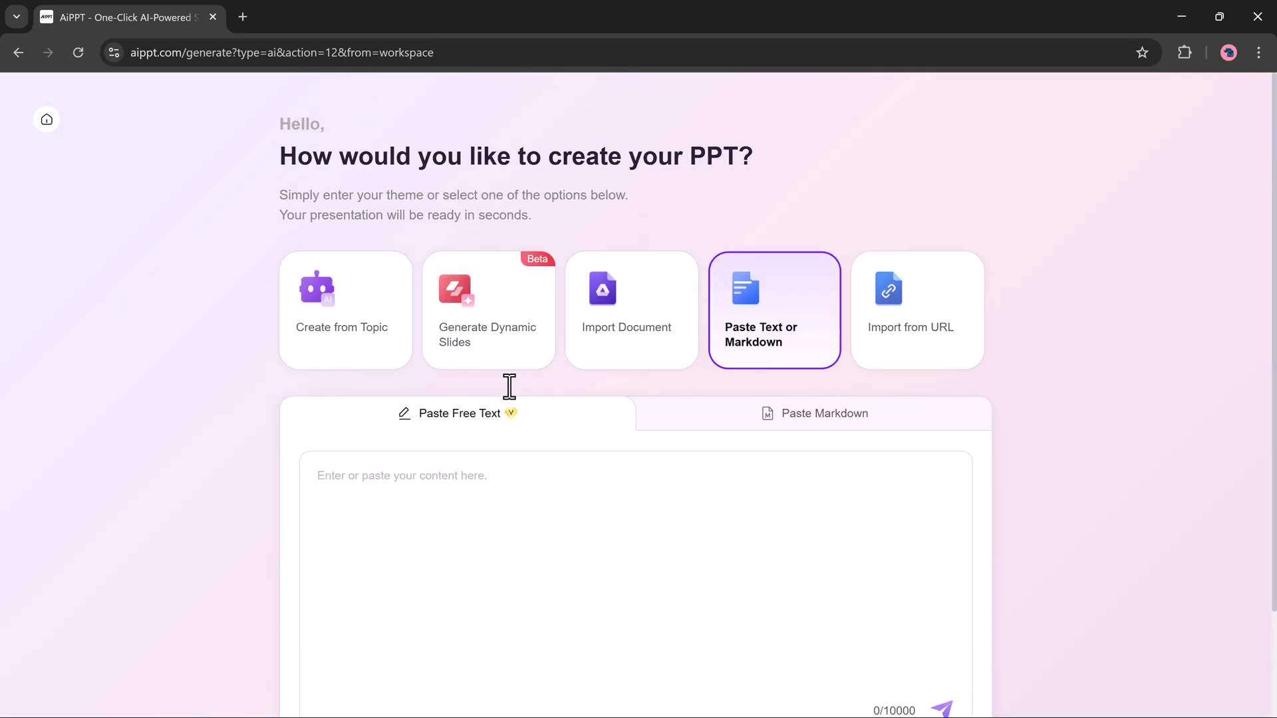
scroll(509, 387, down, 2)
click(812, 339)
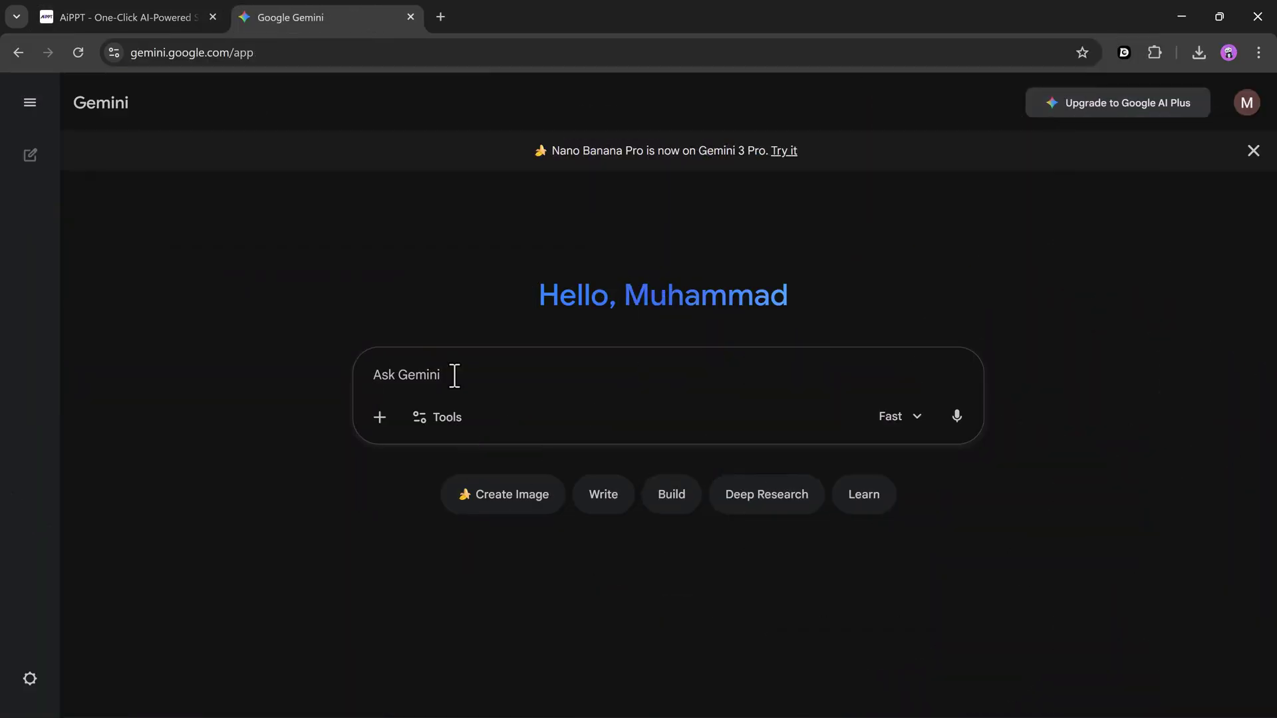
text(Create an outline on social media marketing.)
- Submit 'Create an outline on social media marketing.' to Gemini and select the generated outline
key(Return)
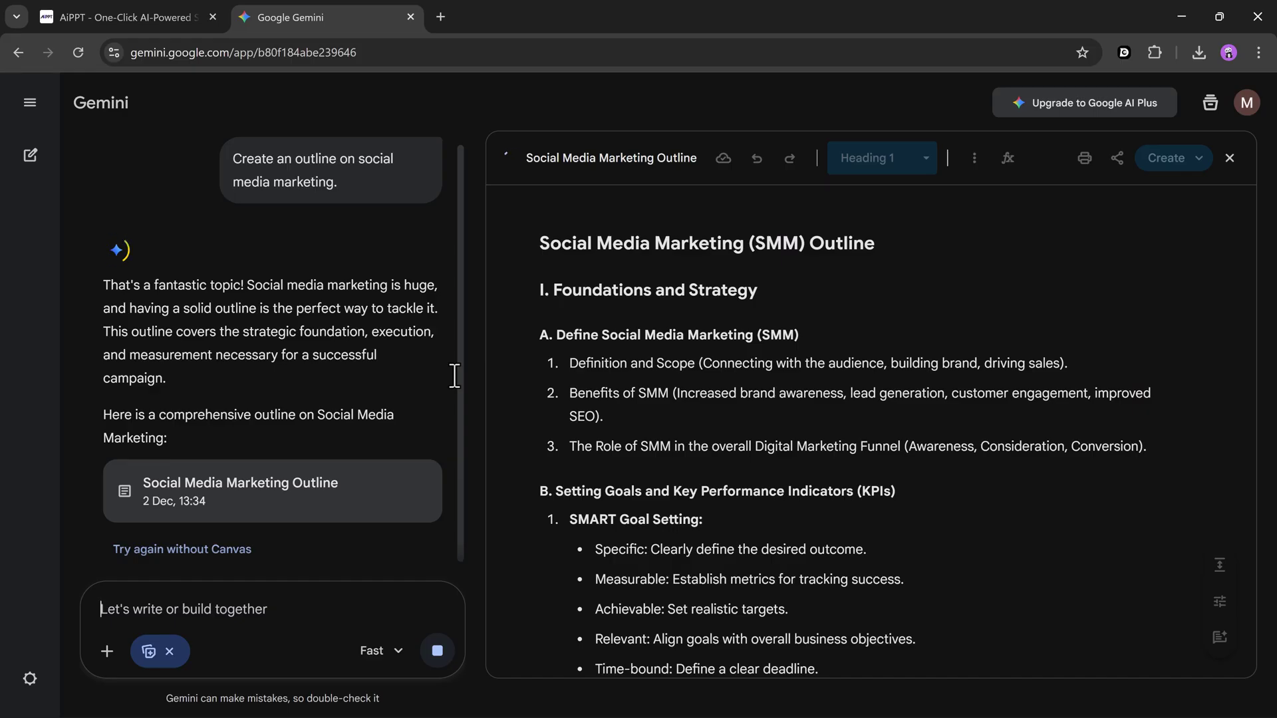
scroll(689, 420, down, 3)
scroll(690, 420, down, 4)
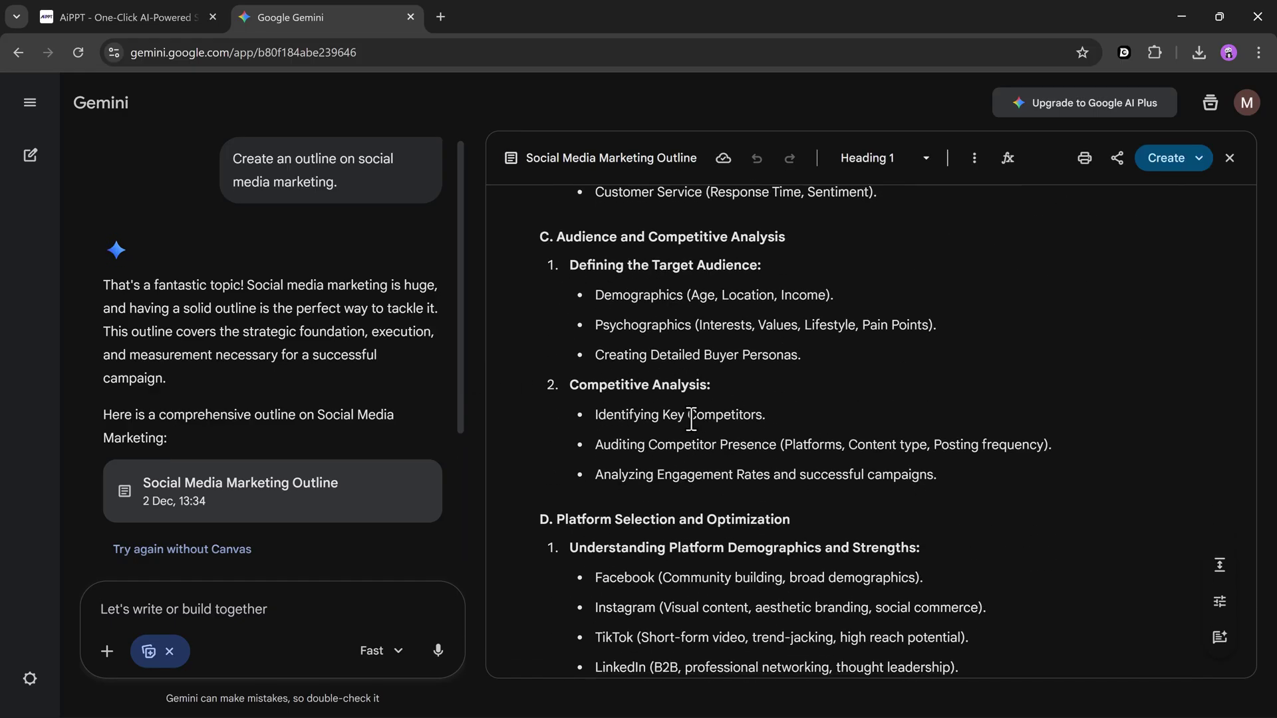
scroll(691, 419, down, 4)
scroll(691, 419, down, 4)
scroll(691, 420, down, 4)
scroll(691, 419, down, 4)
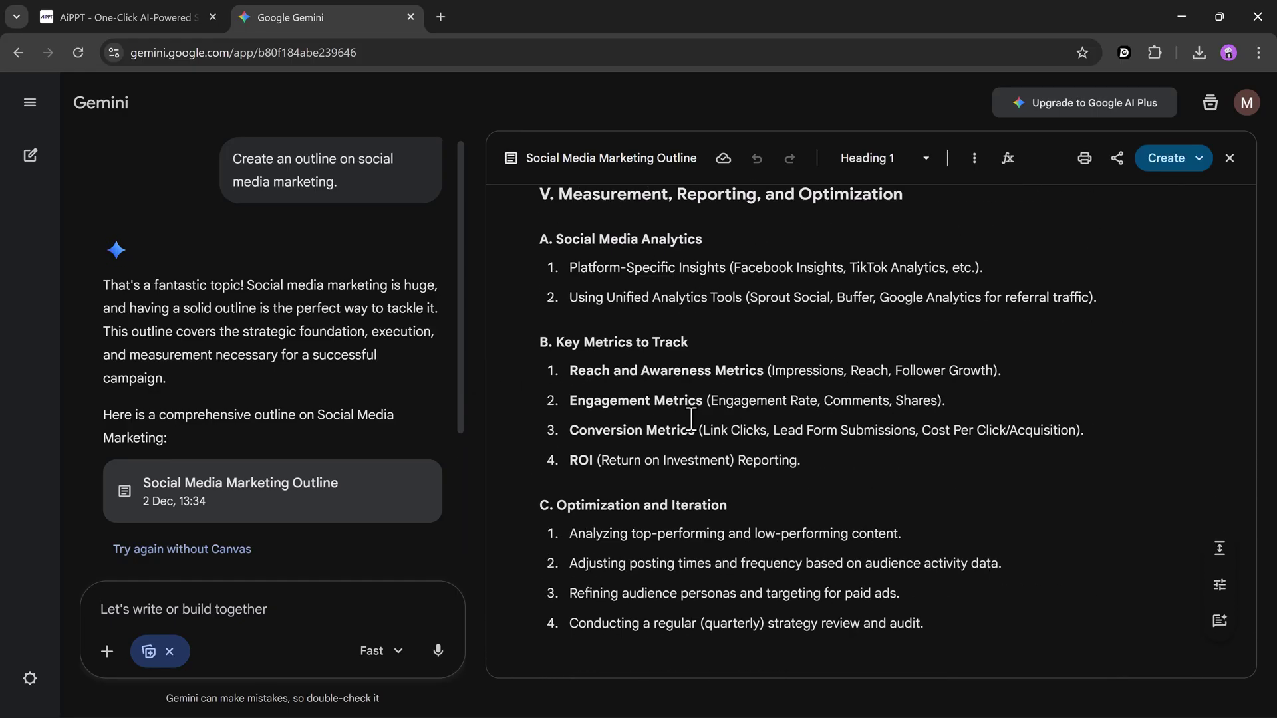
scroll(690, 420, up, 4)
scroll(690, 420, up, 4)
scroll(691, 420, up, 4)
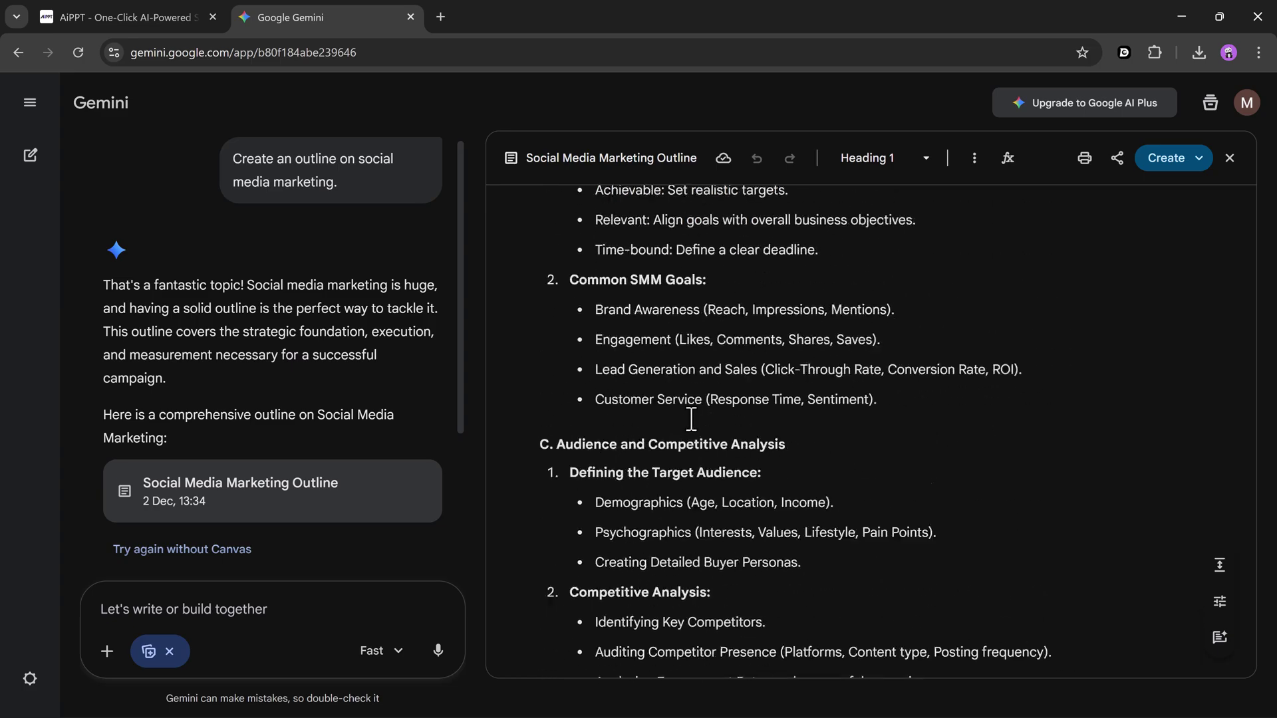
scroll(691, 419, up, 4)
click(556, 334)
- Paste the Gemini Social Media Marketing outline into AiPPT's content box and send it
click(136, 12)
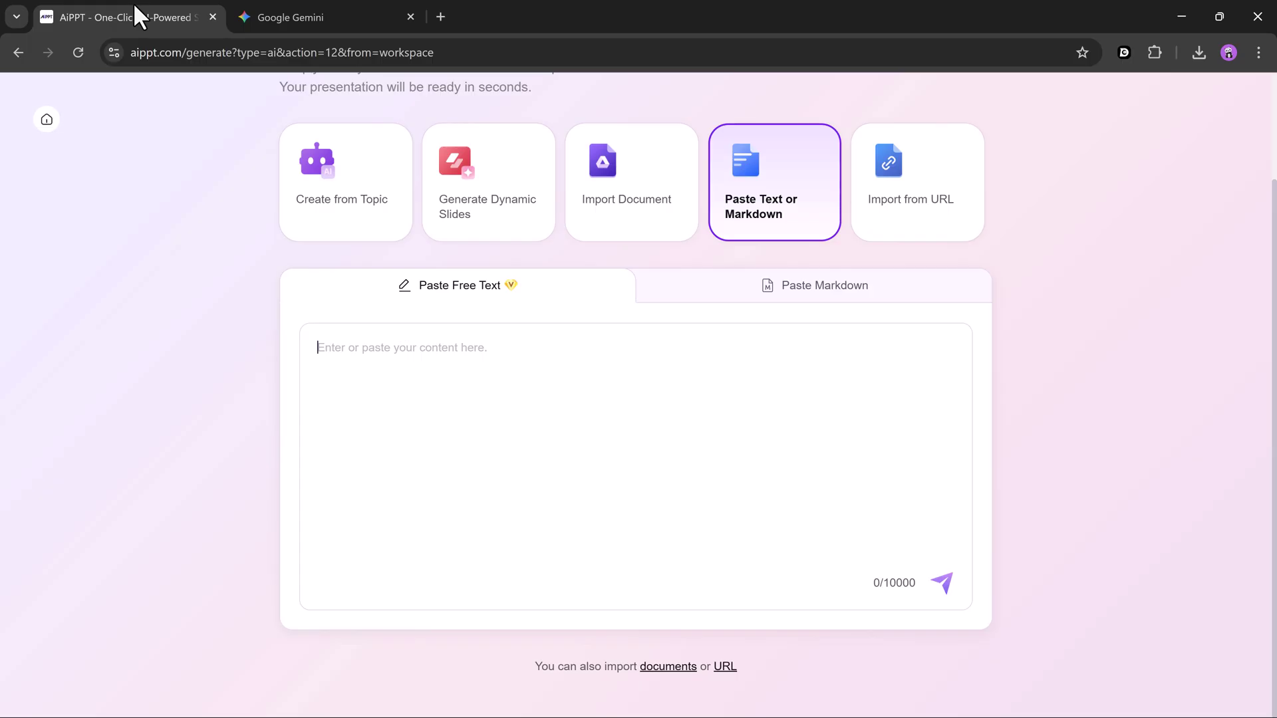
click(499, 419)
key(ctrl+v)
scroll(499, 419, up, 3)
scroll(500, 419, up, 3)
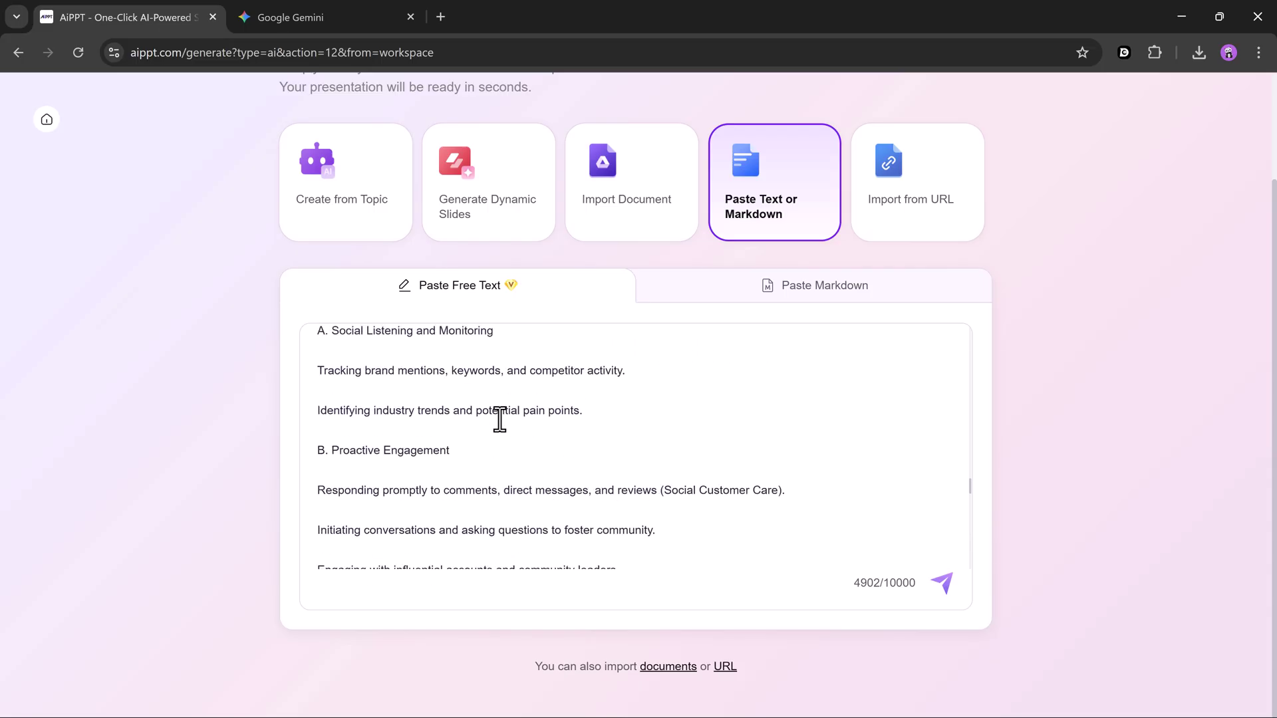
scroll(500, 419, up, 3)
scroll(499, 420, up, 3)
scroll(499, 419, up, 3)
scroll(499, 420, up, 3)
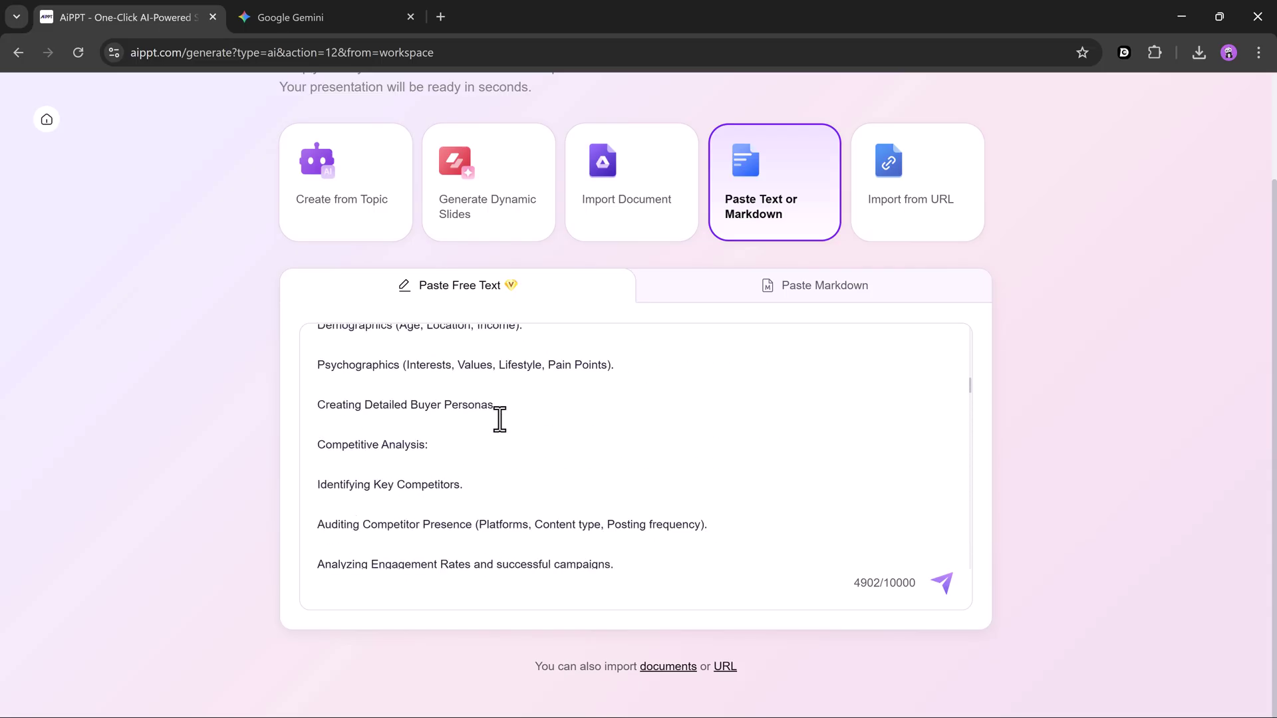
scroll(499, 419, up, 3)
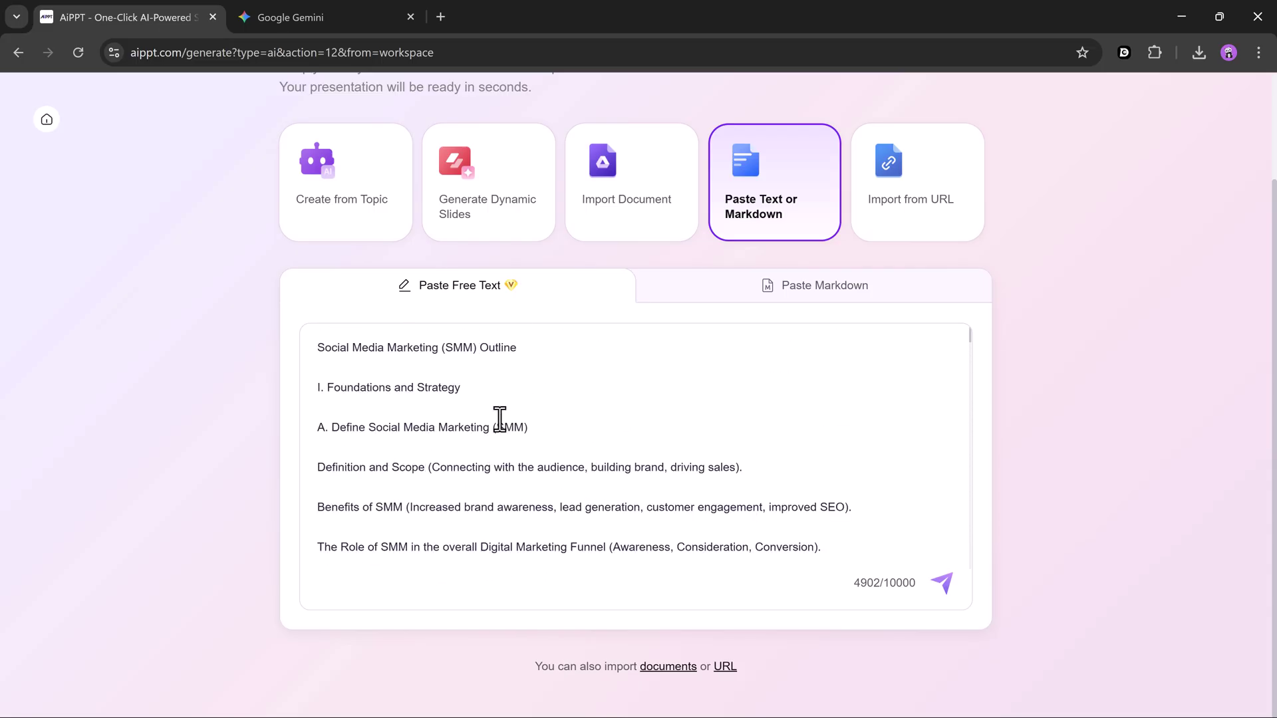
click(943, 584)
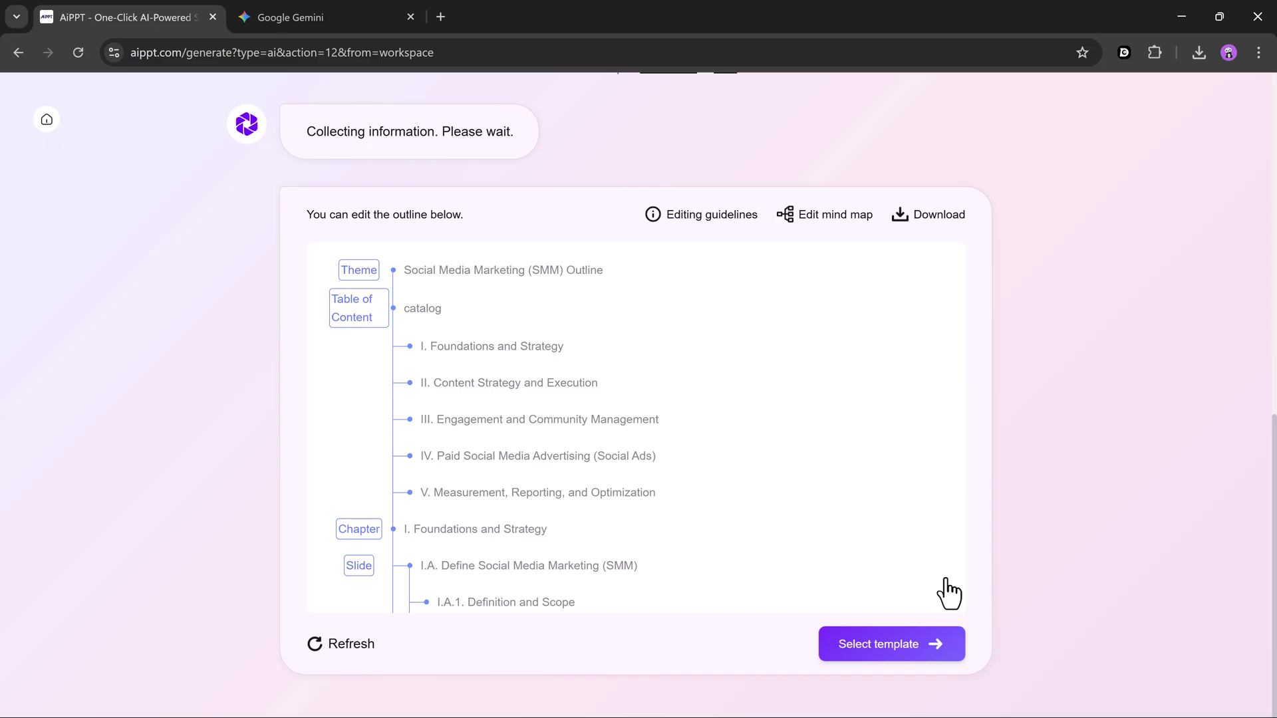
scroll(841, 508, down, 2)
scroll(841, 507, down, 5)
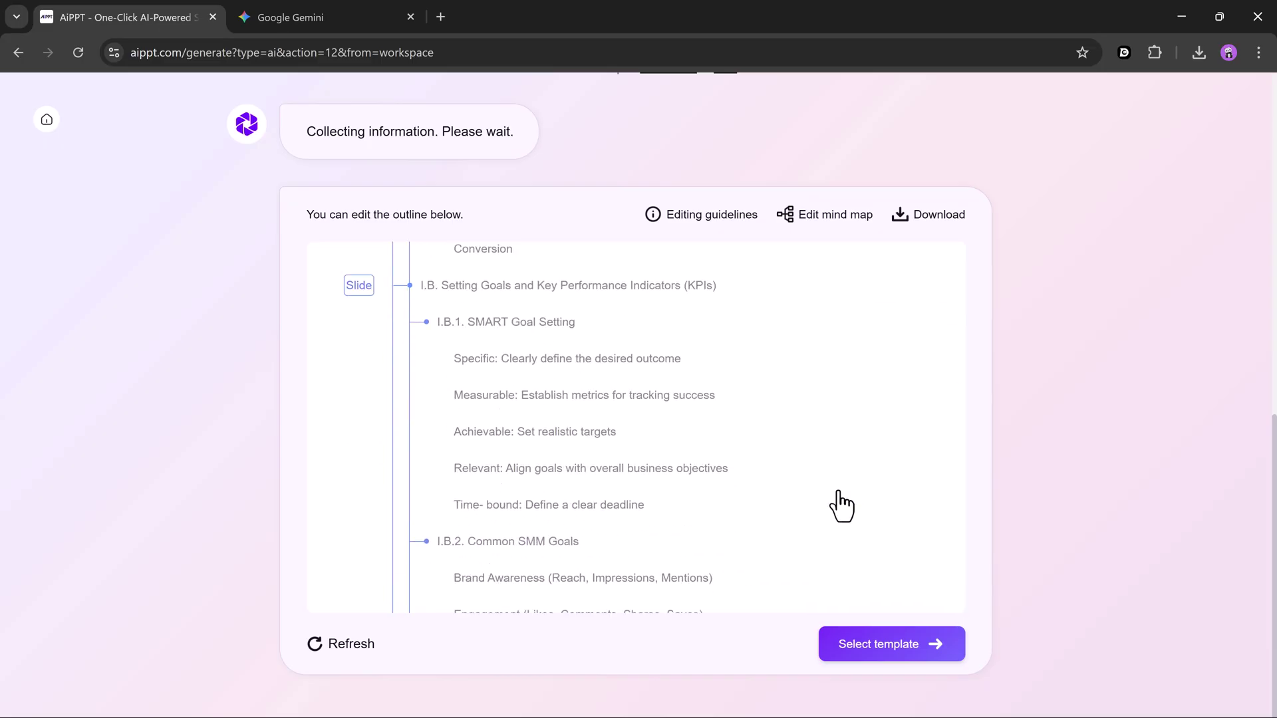
scroll(841, 507, down, 5)
- Pick the Retail Media Network template and generate the 24-slide Social Media Marketing deck
click(888, 655)
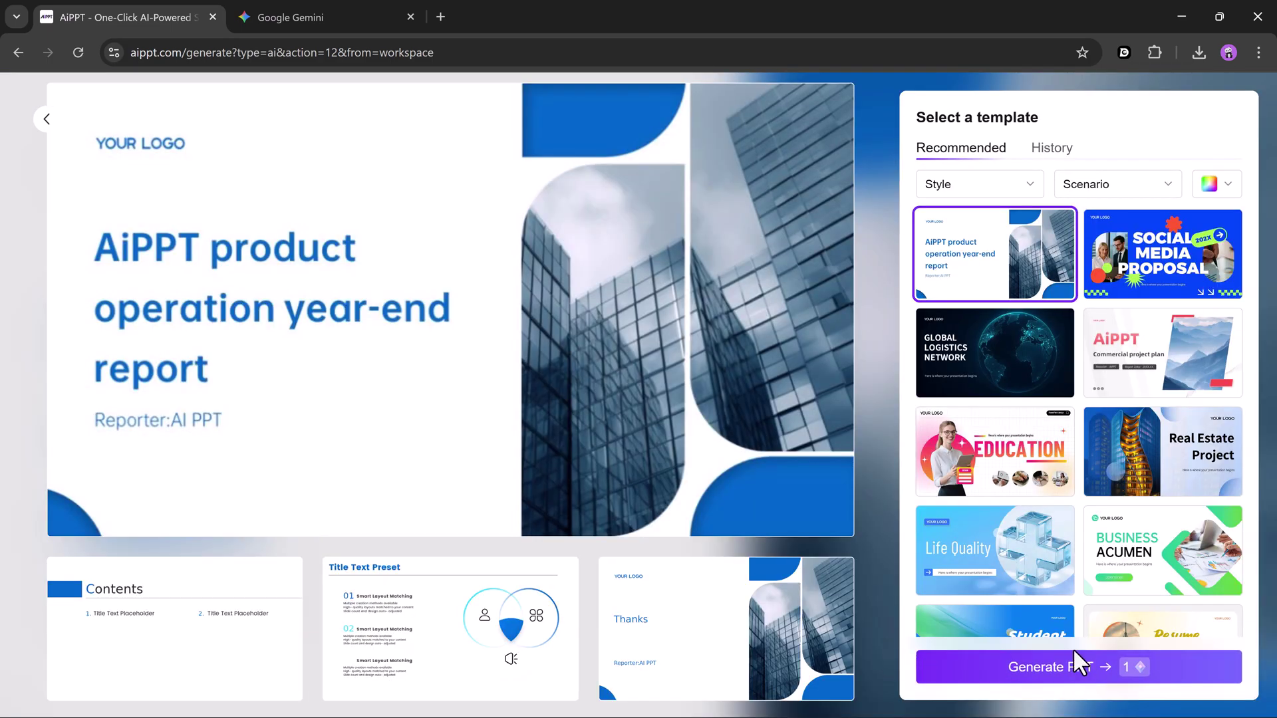
scroll(1111, 502, down, 3)
scroll(1112, 502, down, 2)
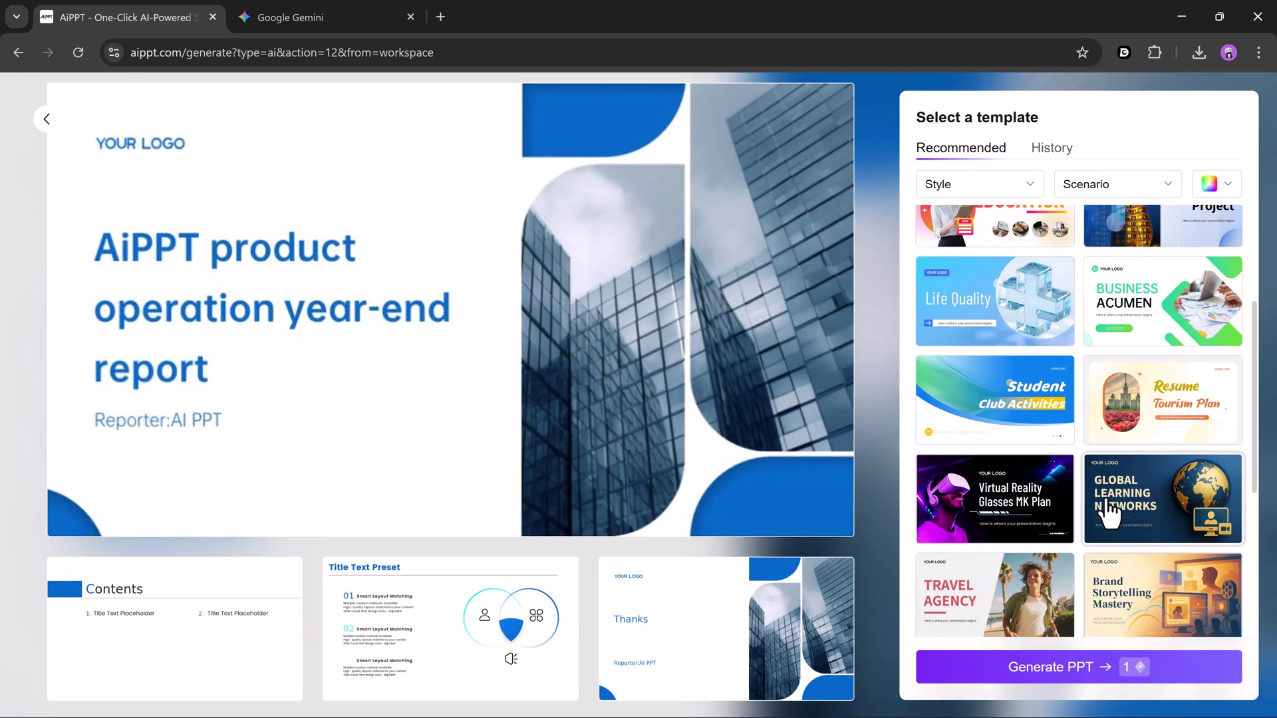
click(1020, 429)
mouse_move(994, 499)
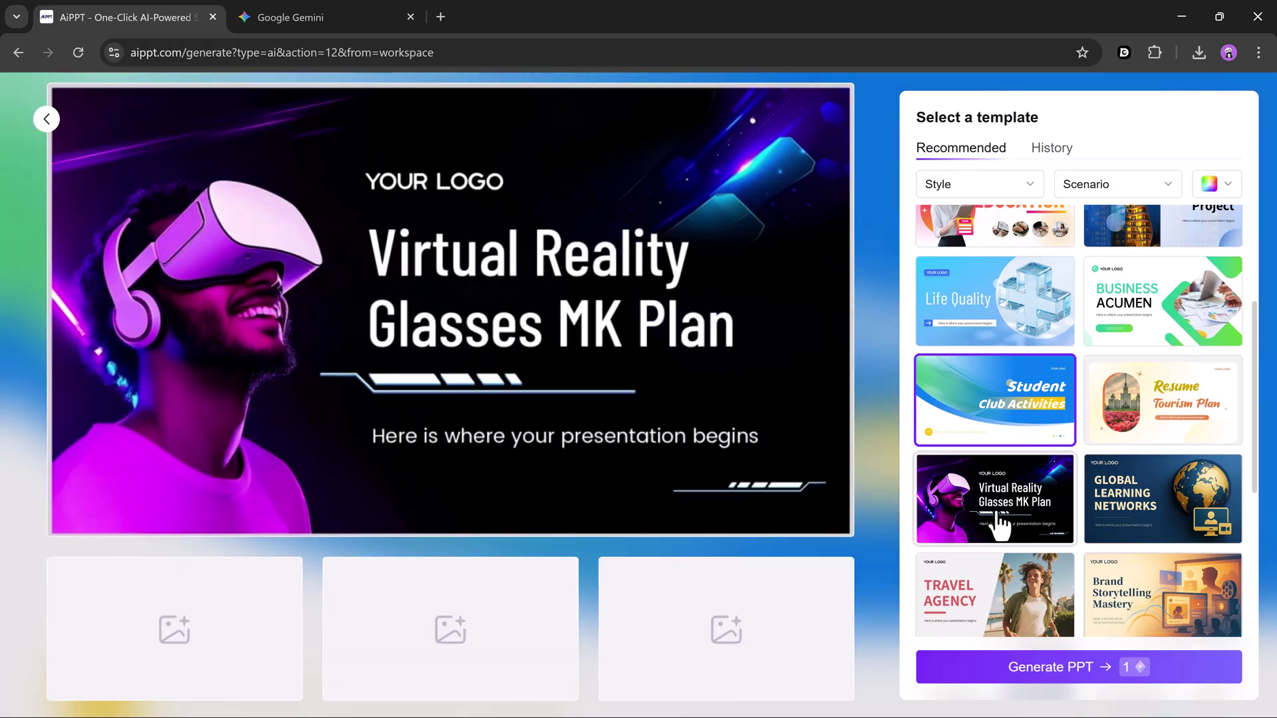
click(997, 524)
scroll(1097, 300, down, 5)
click(1026, 377)
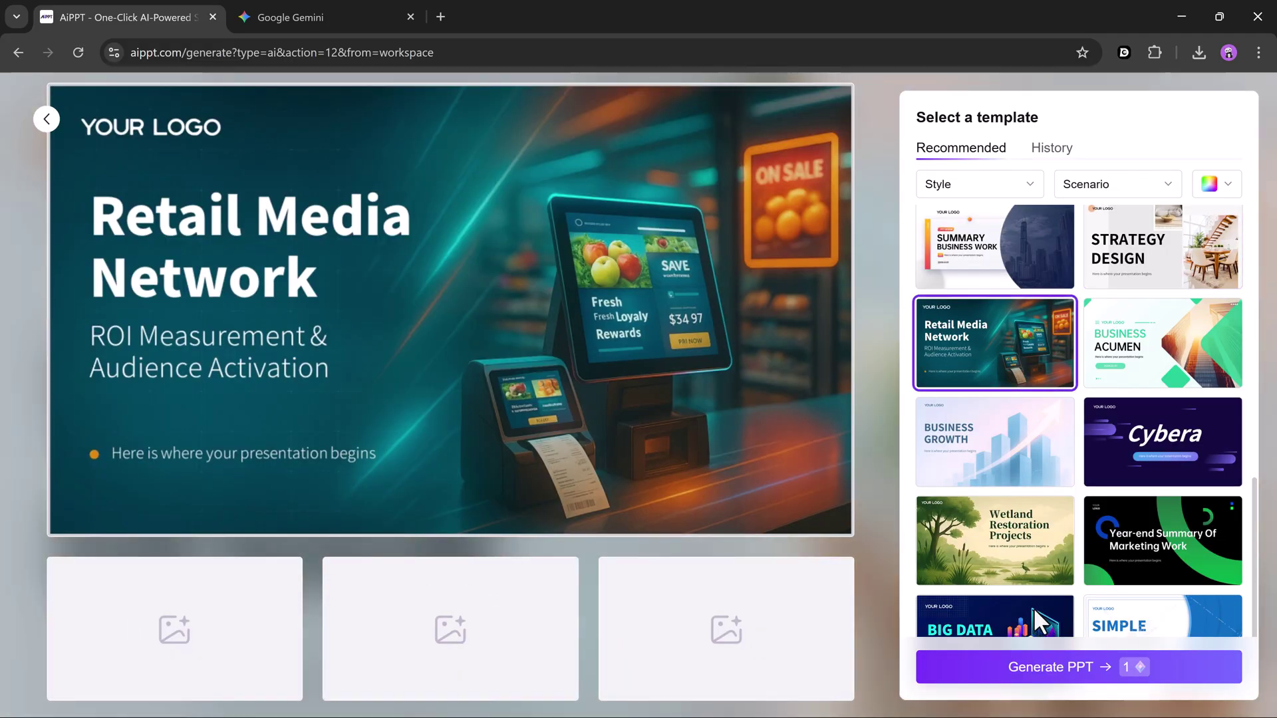
click(1038, 671)
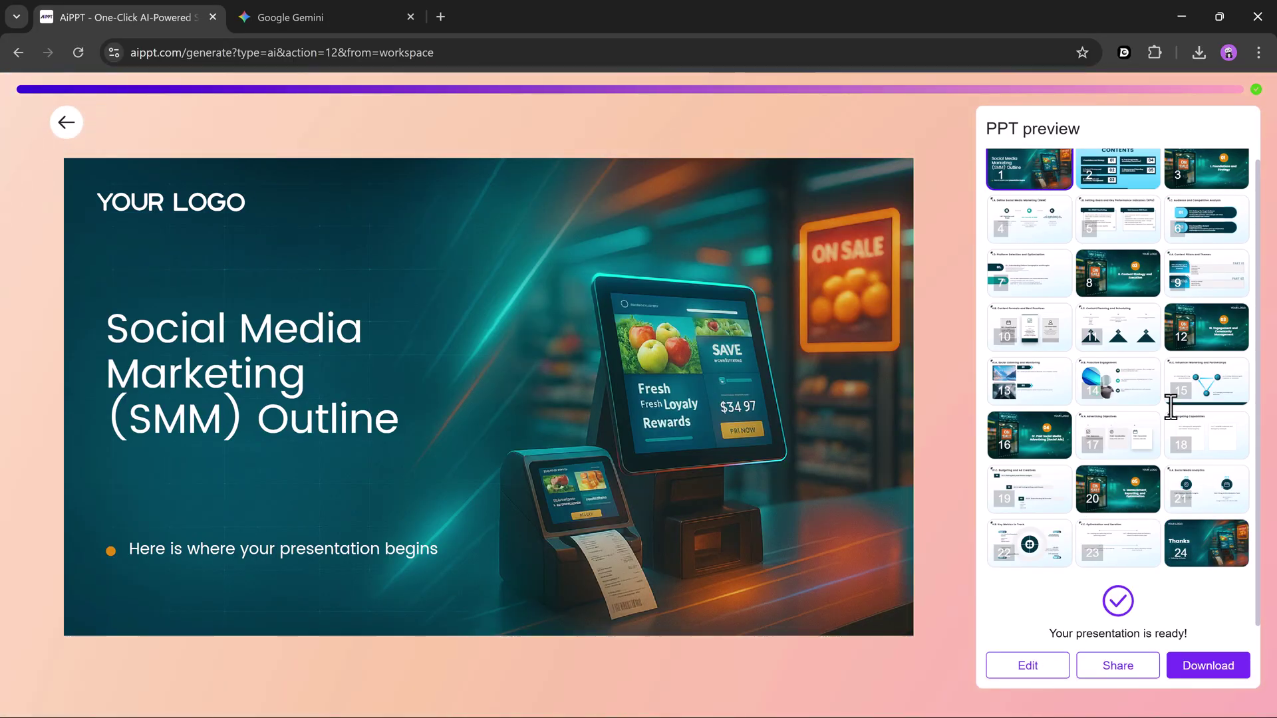
- Preview slides 2, 3, 6, 8, 14, 16, 18, 15, 22, then 23, Optimization and Iteration
click(1129, 189)
click(1200, 189)
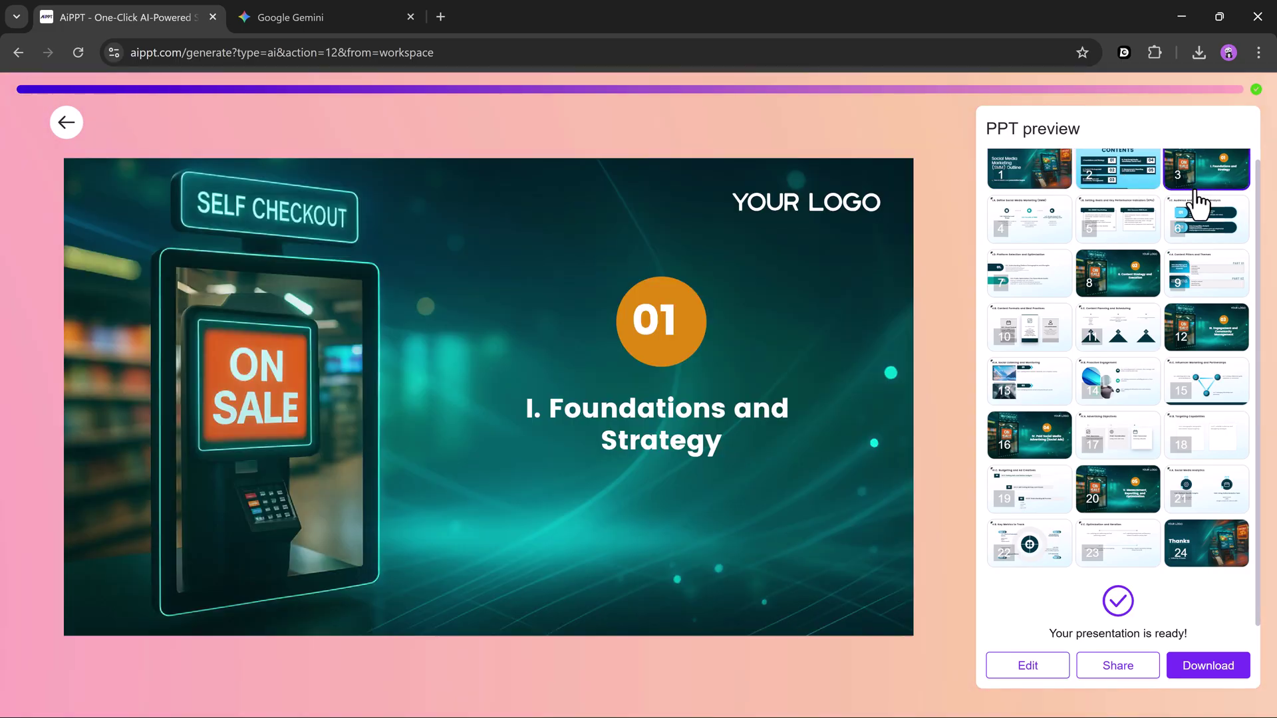
click(1187, 248)
click(1115, 297)
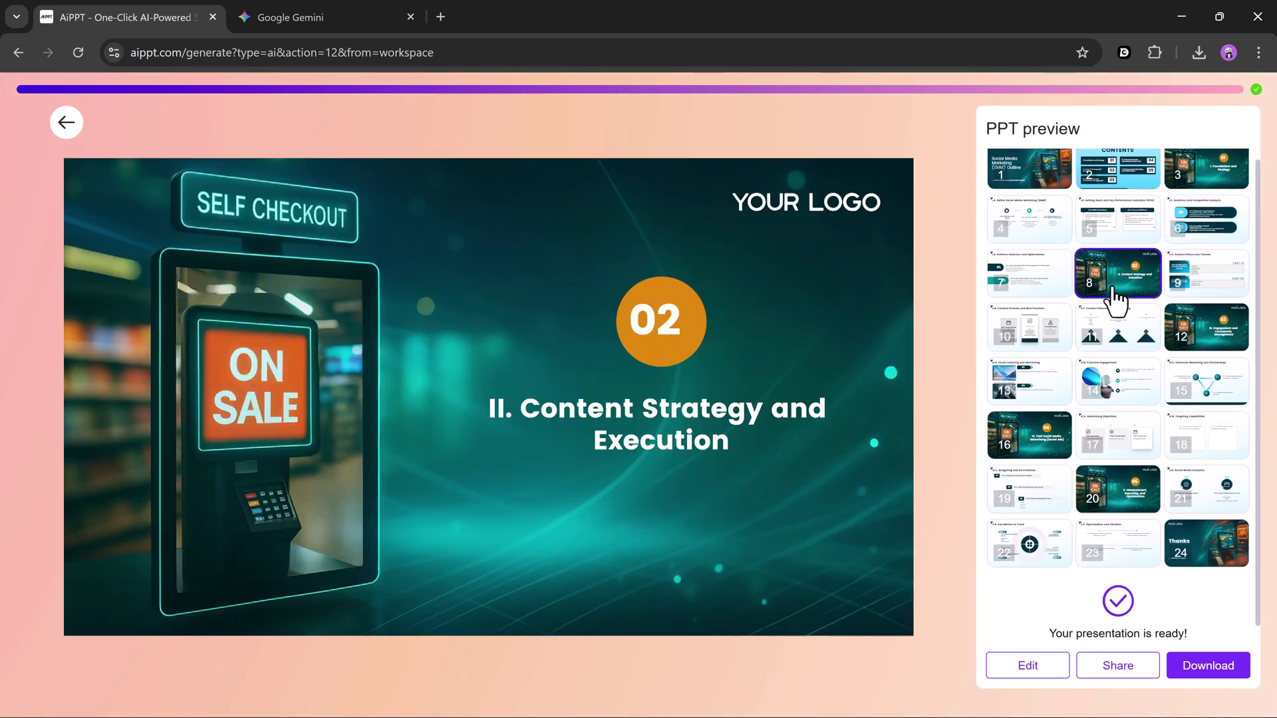
click(1109, 389)
click(1045, 453)
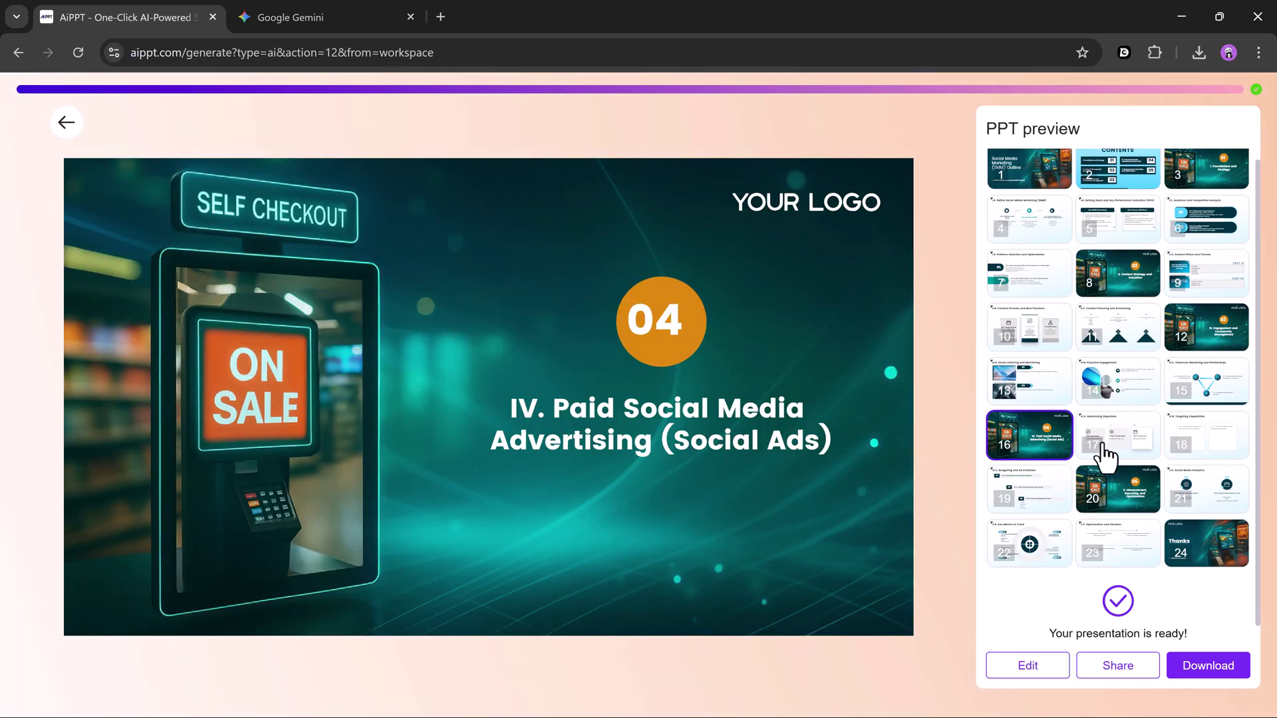
click(1191, 437)
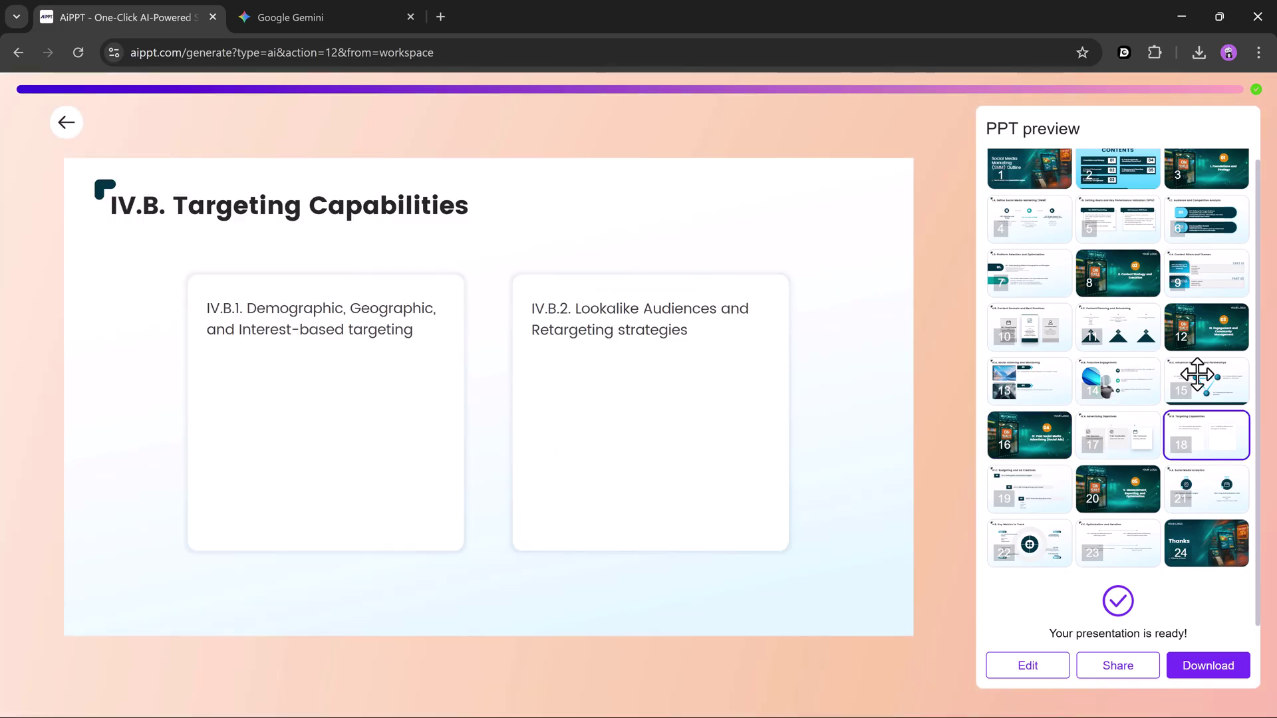
click(1197, 374)
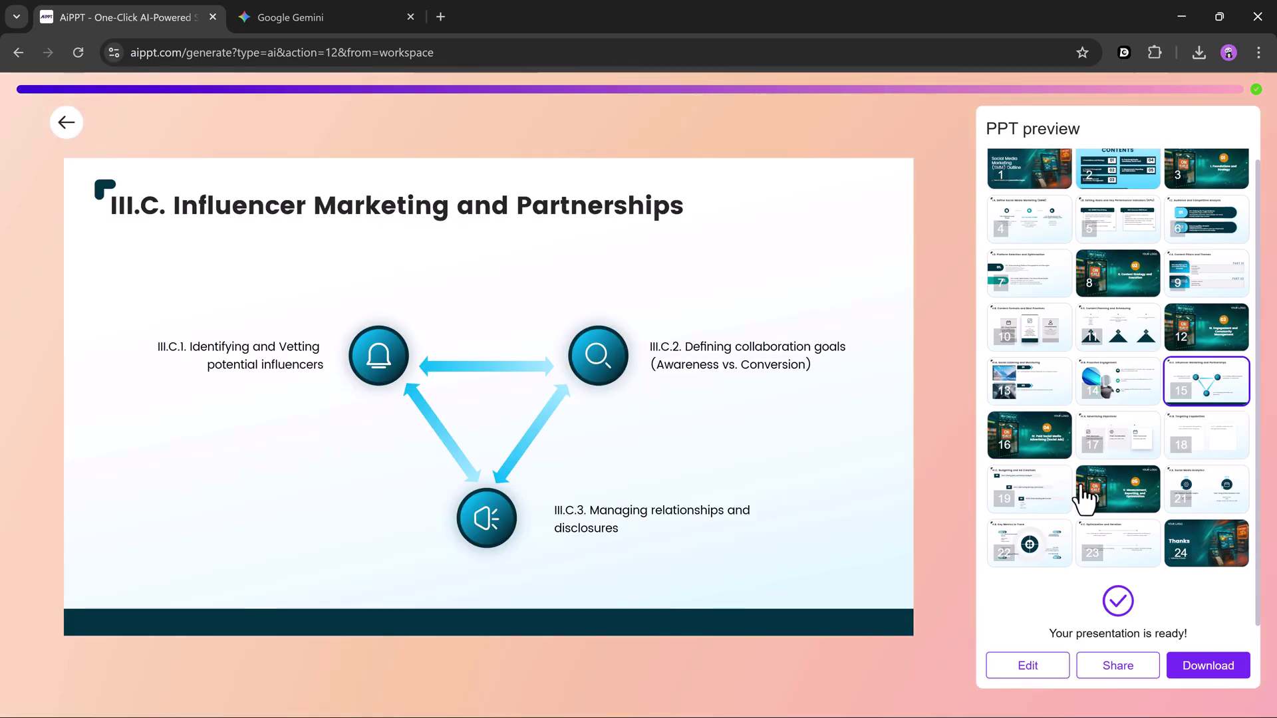
click(1057, 540)
click(1120, 544)
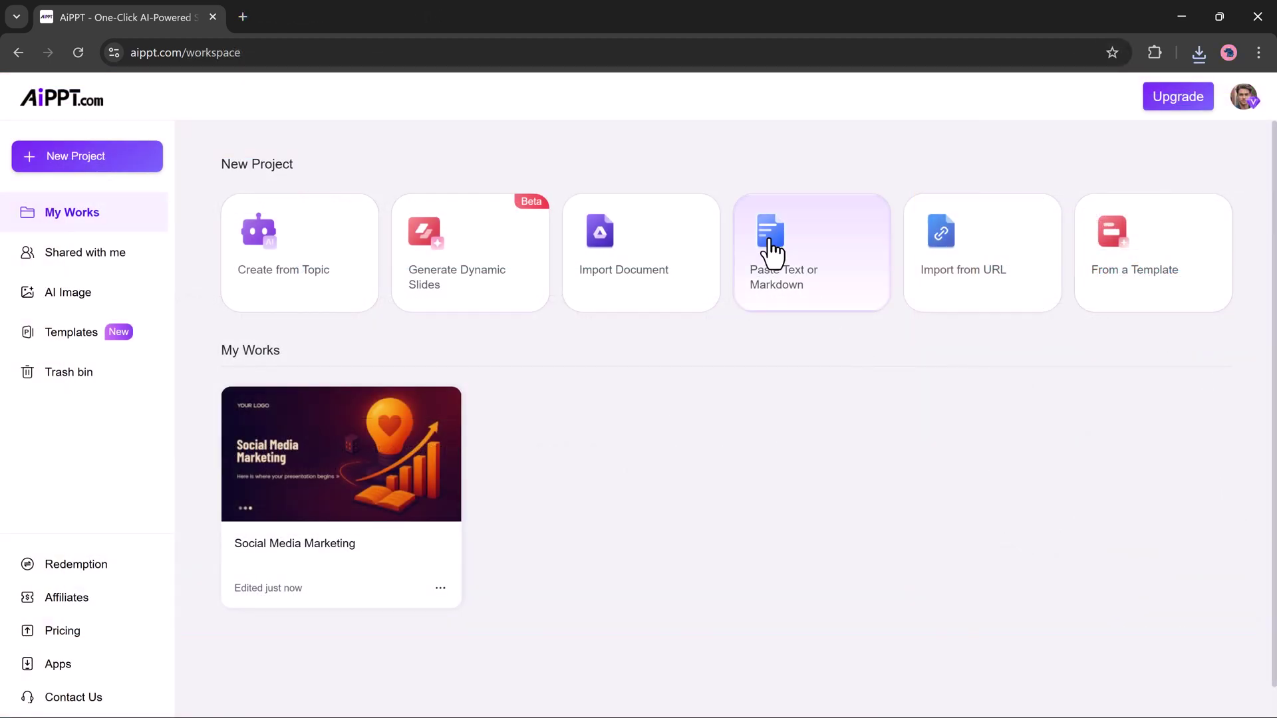
- Upload a document through Import Document to build the AI Enhancer 4K conversion outline
click(650, 297)
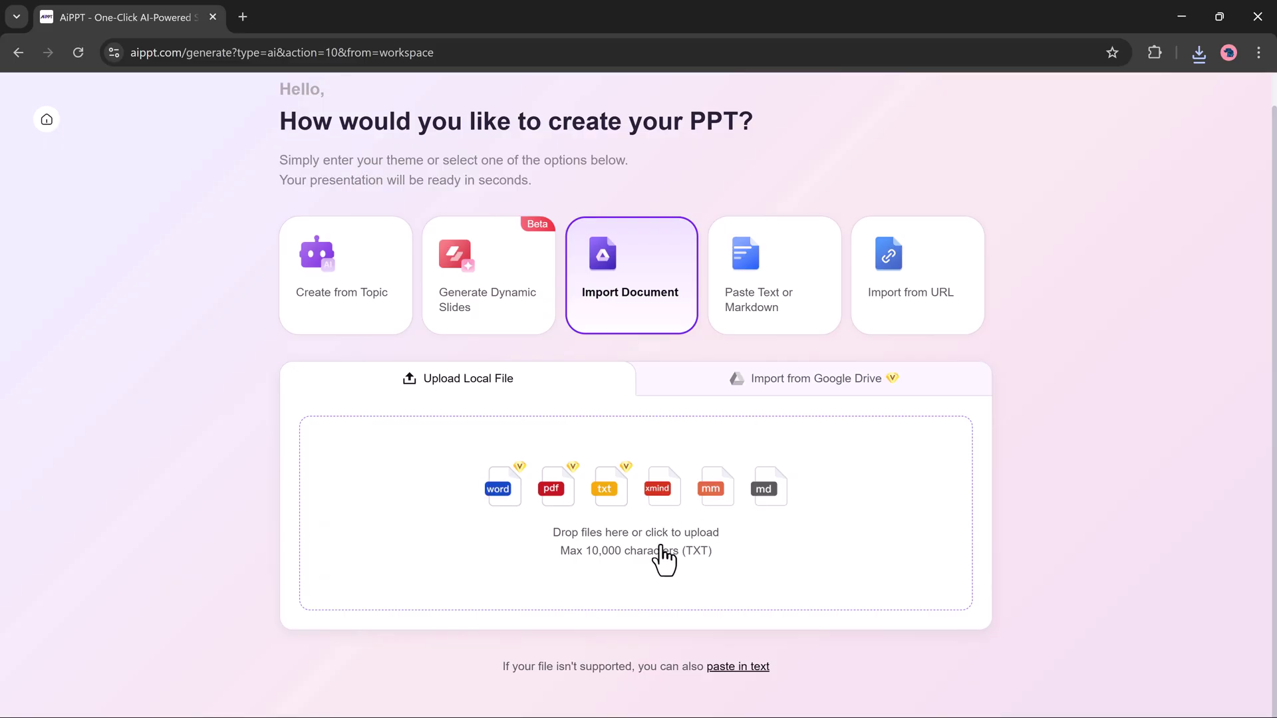
click(630, 558)
double_click(228, 164)
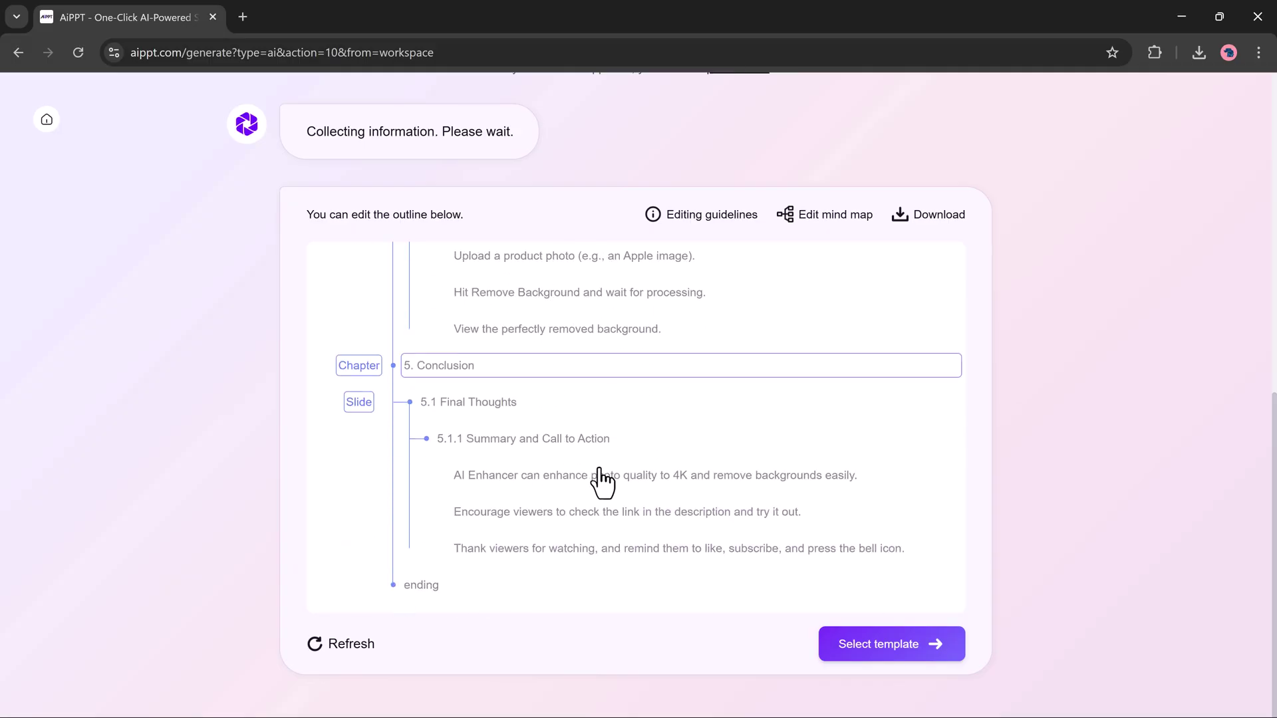
- Filter templates to Creative style and Technology scenario, then generate with AI Trend Research
click(864, 658)
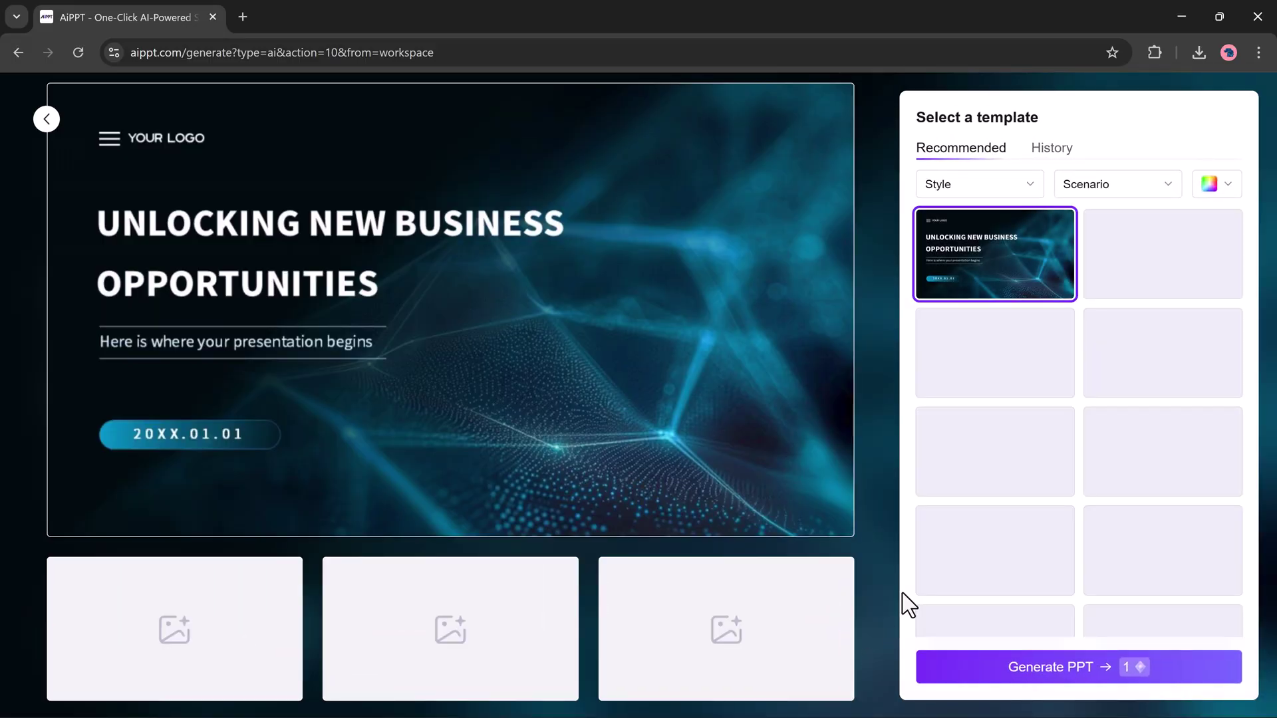
click(1011, 189)
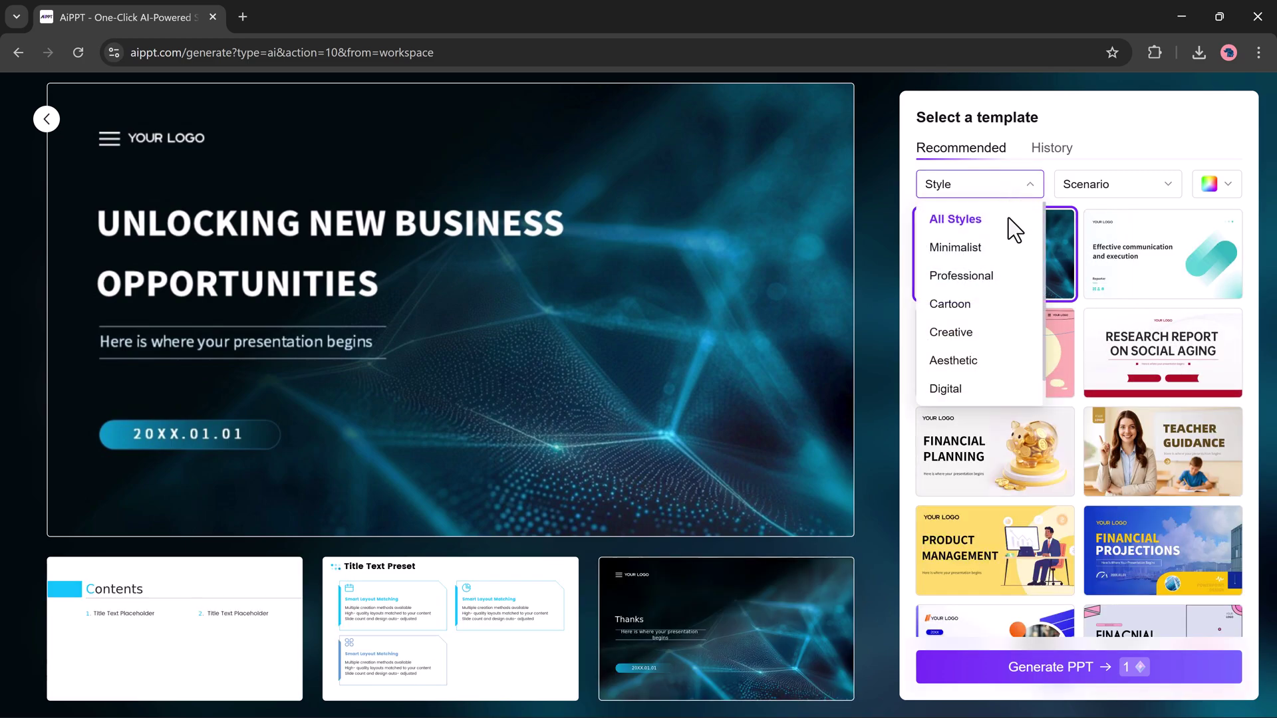
scroll(980, 337, down, 1)
click(964, 303)
click(1073, 192)
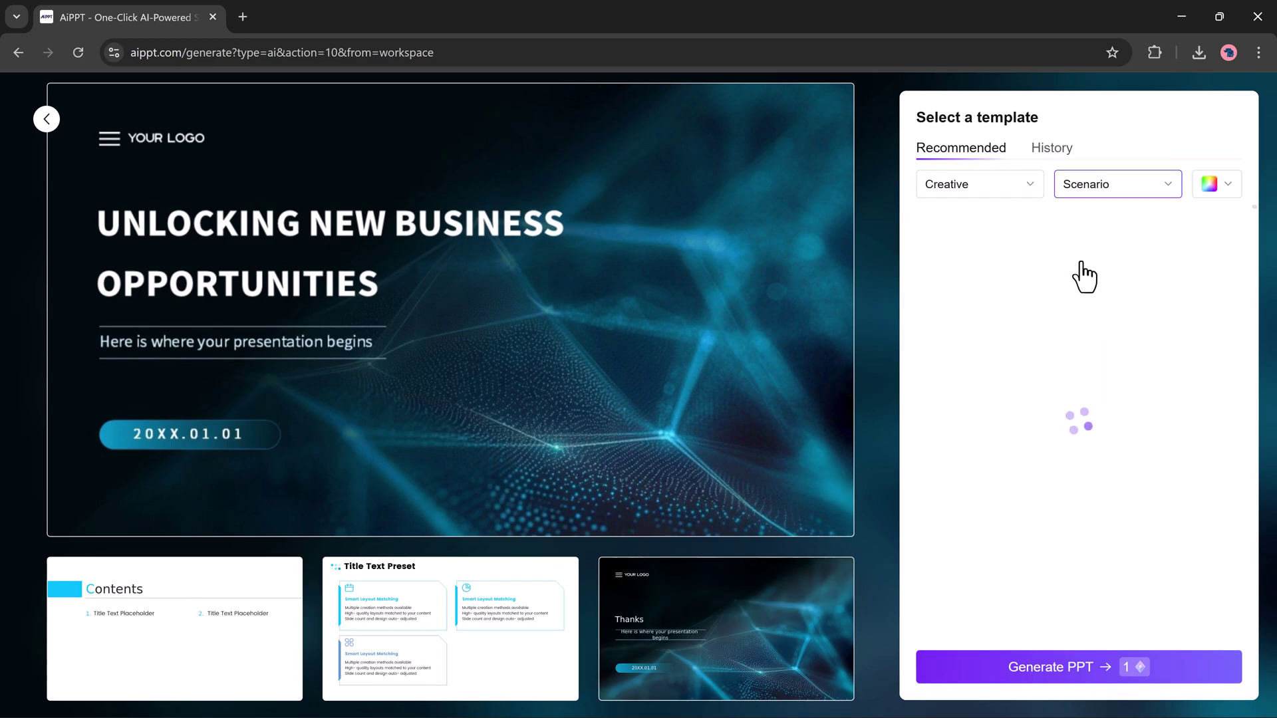
click(1084, 332)
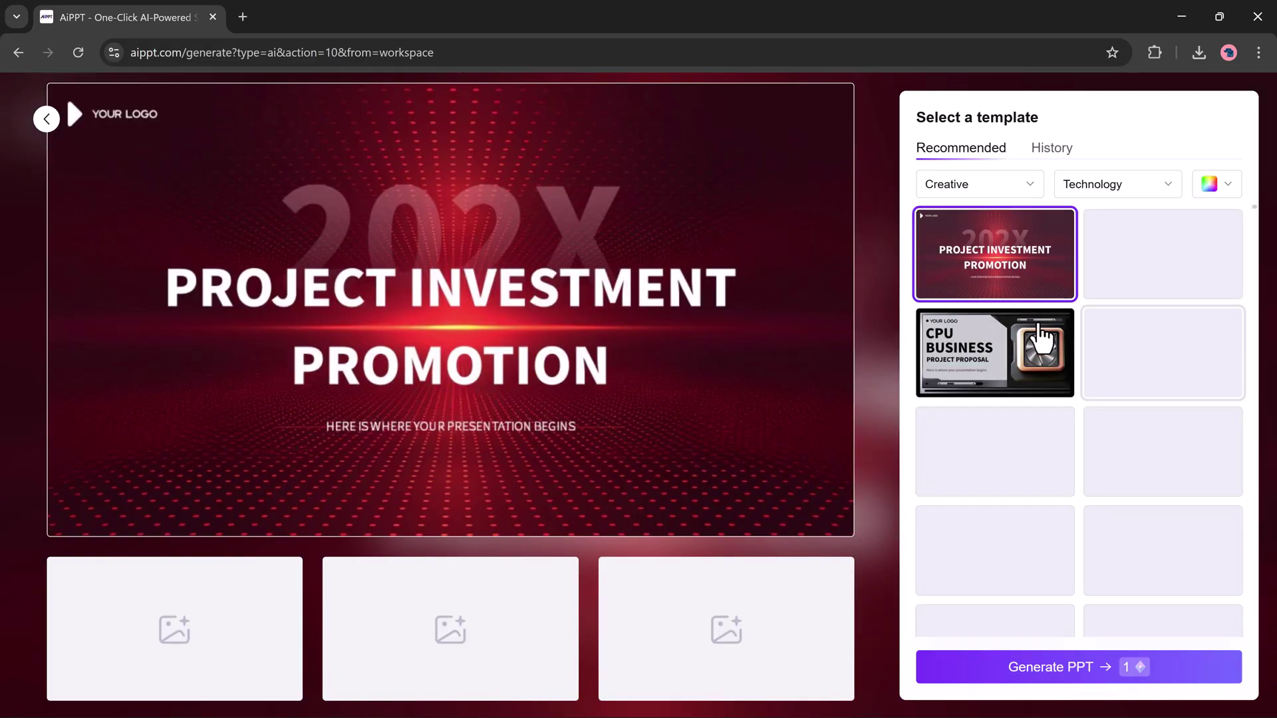
scroll(1098, 578, down, 3)
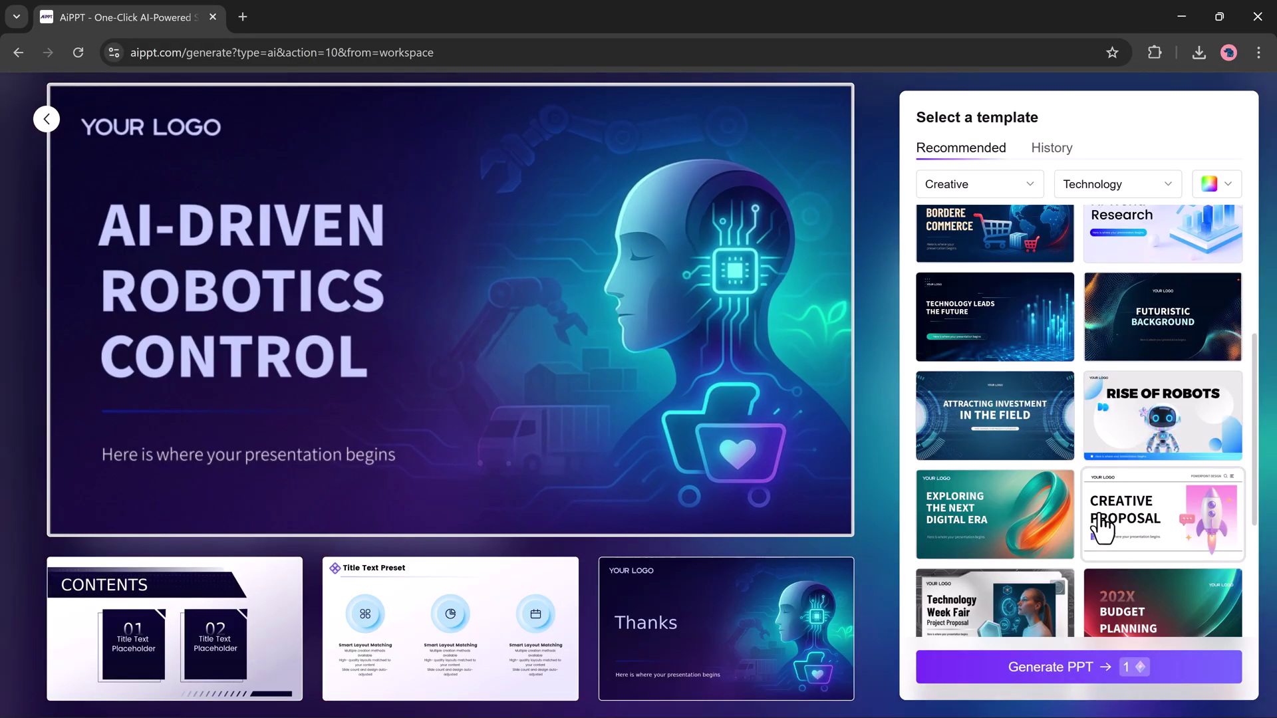
scroll(1141, 354, up, 1)
click(1138, 334)
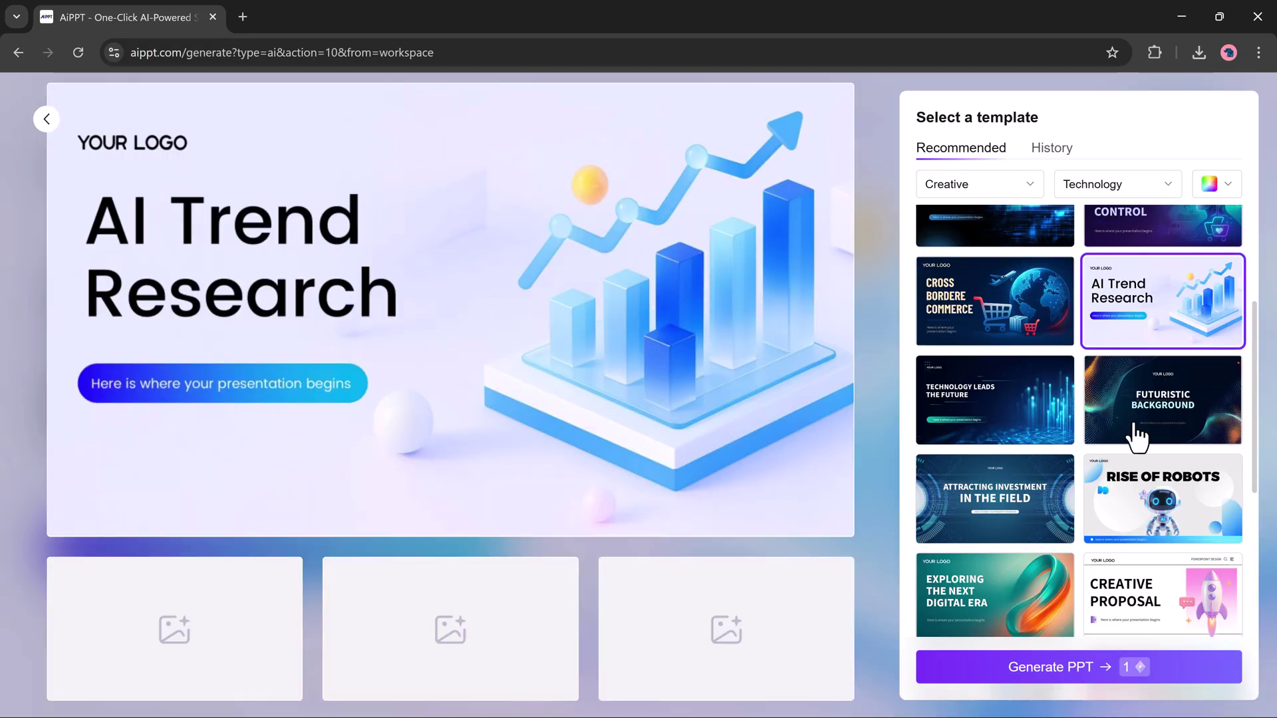
click(1077, 670)
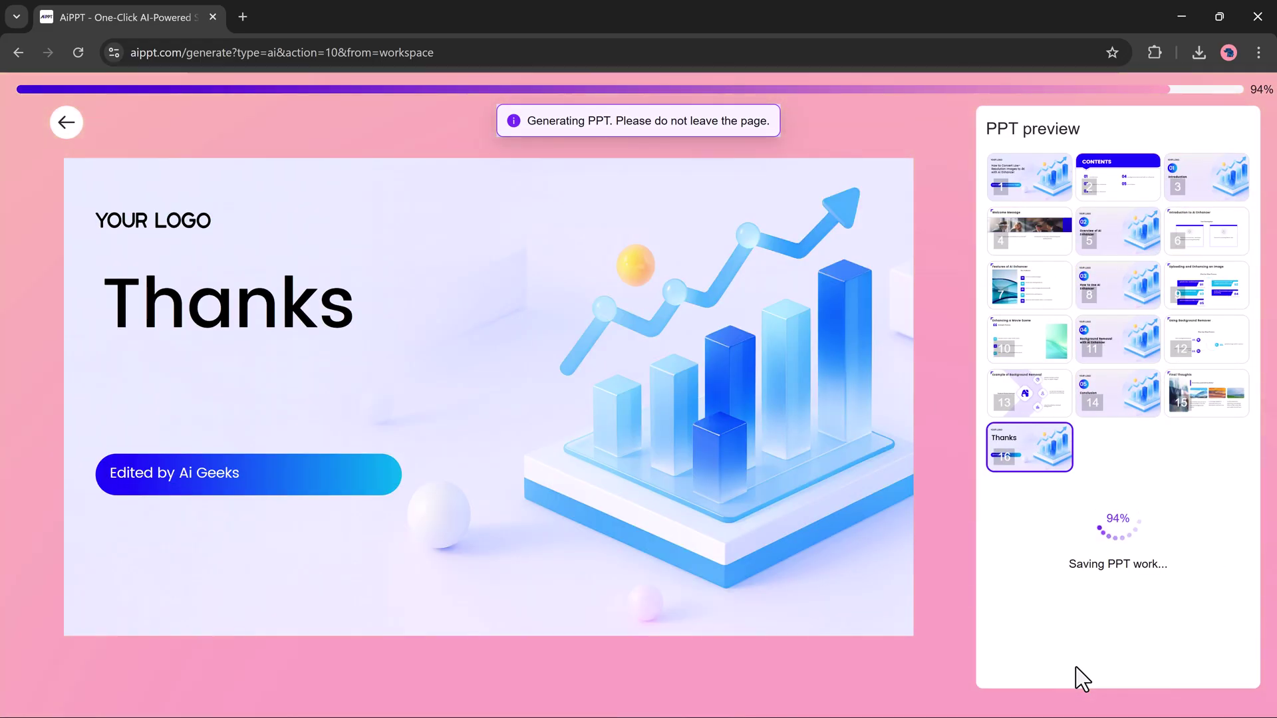
- Preview the finished deck's last slide and Background Removal example, then open it for editing
click(1042, 454)
click(1052, 411)
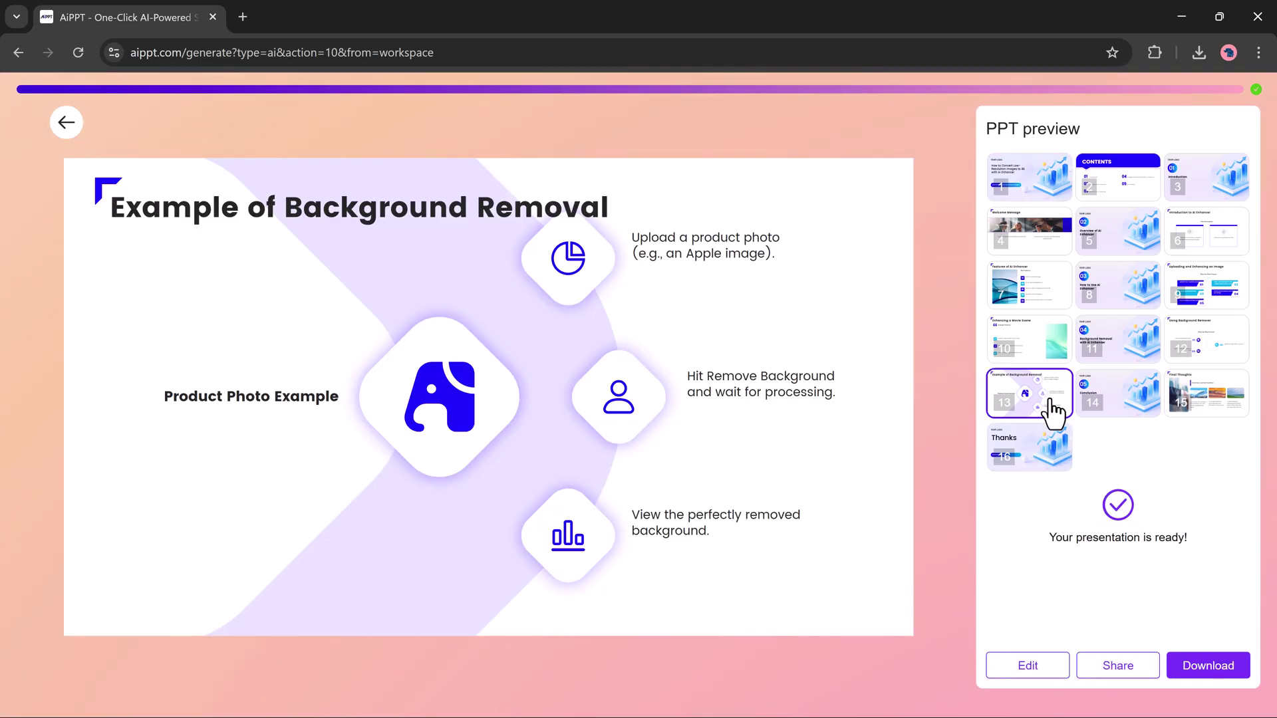
click(1026, 670)
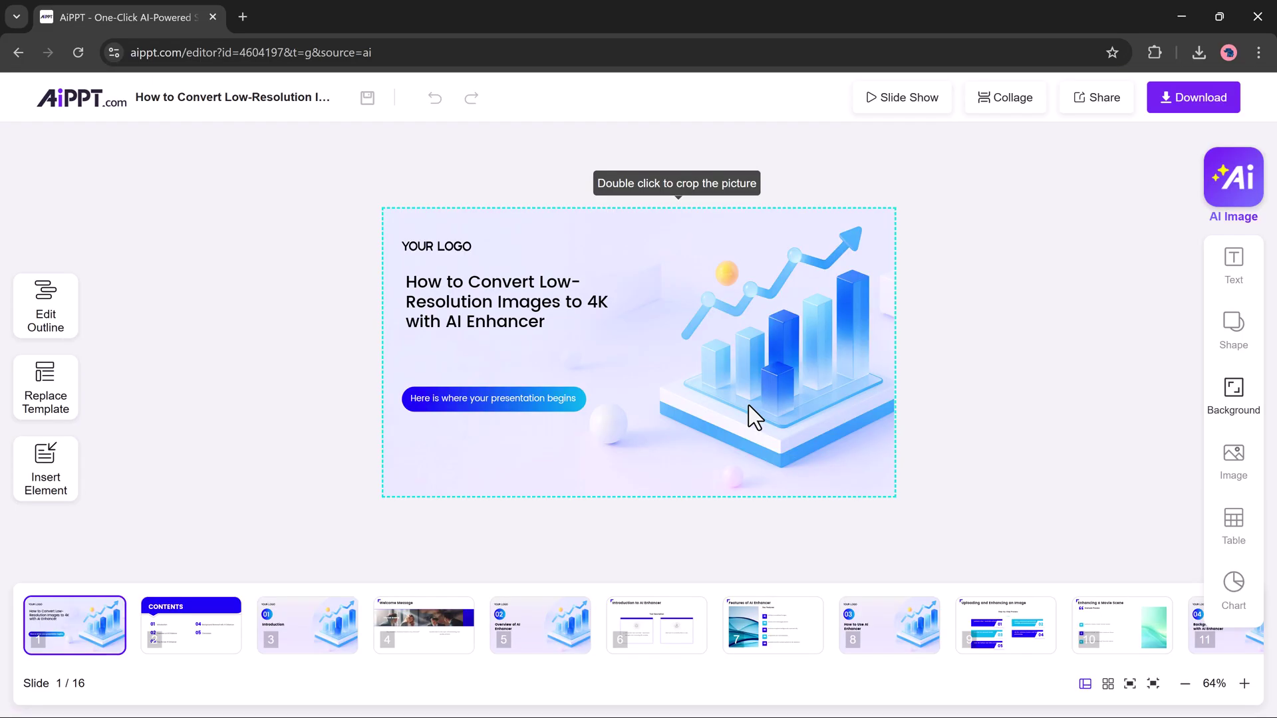
- Make the title slide's heading text red
click(754, 417)
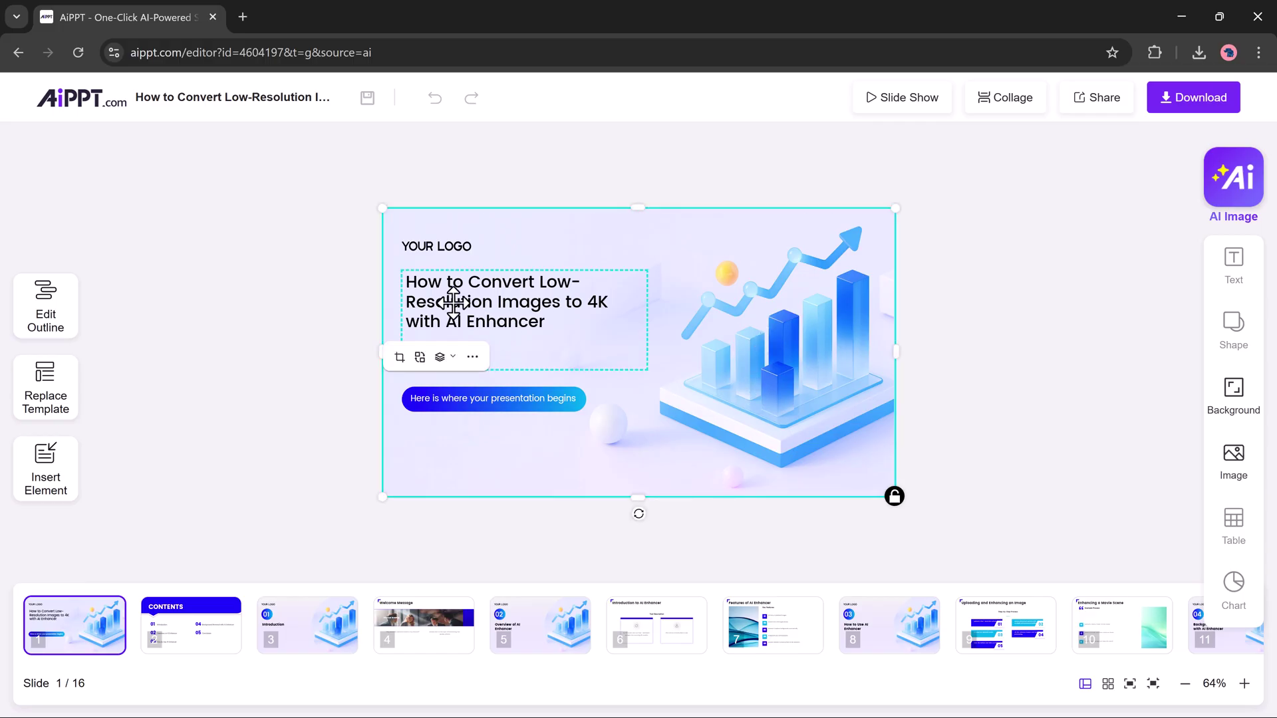
click(489, 285)
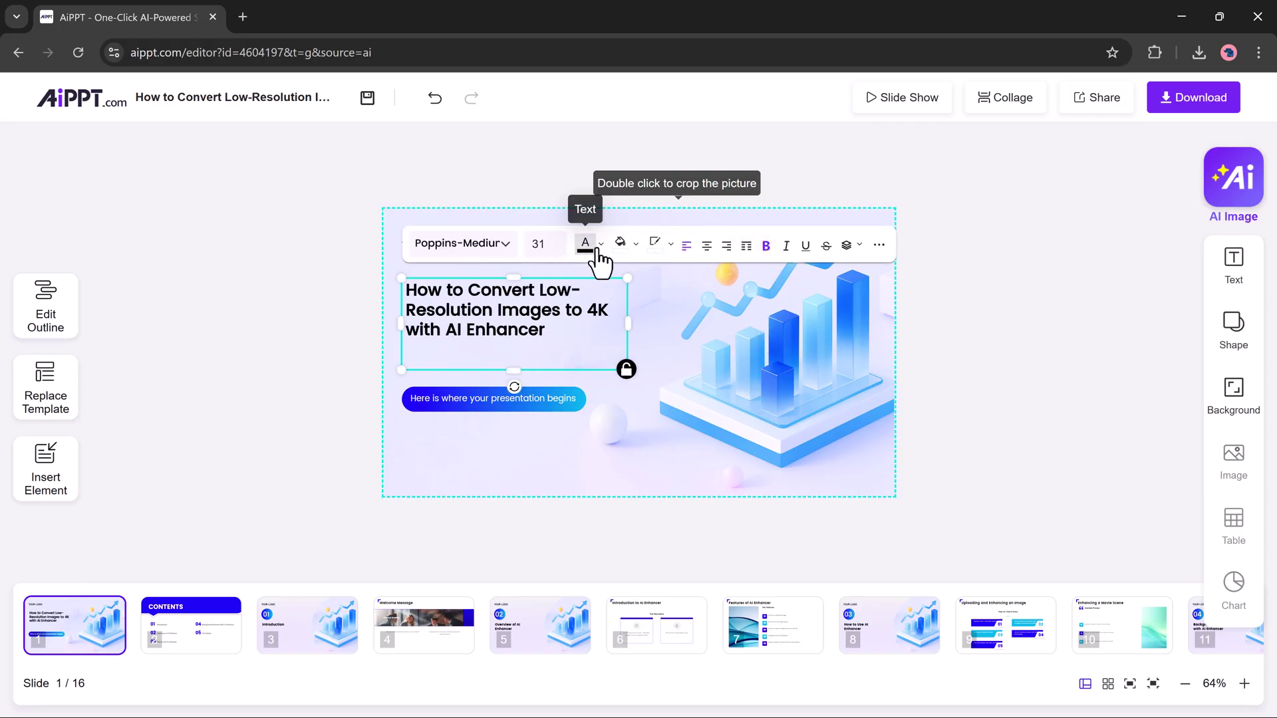
click(596, 245)
click(622, 301)
- Delete the YOUR LOGO text from the title slide
click(966, 395)
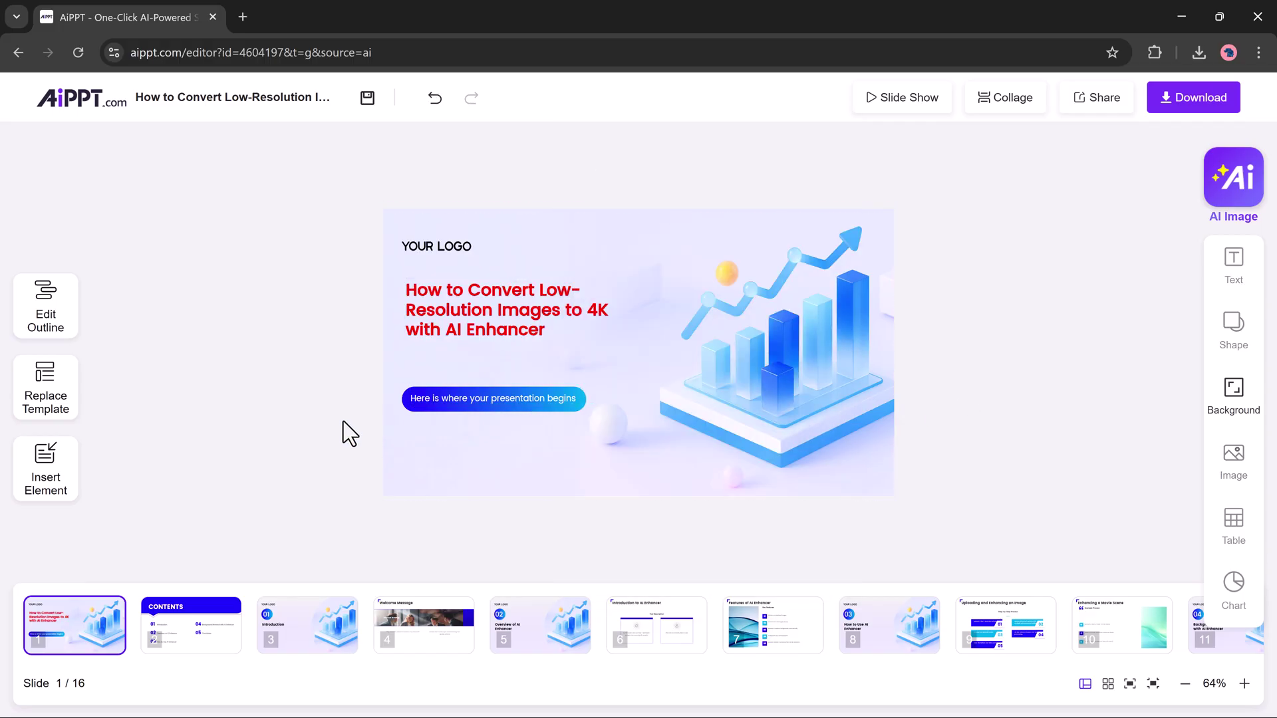
click(456, 249)
click(524, 286)
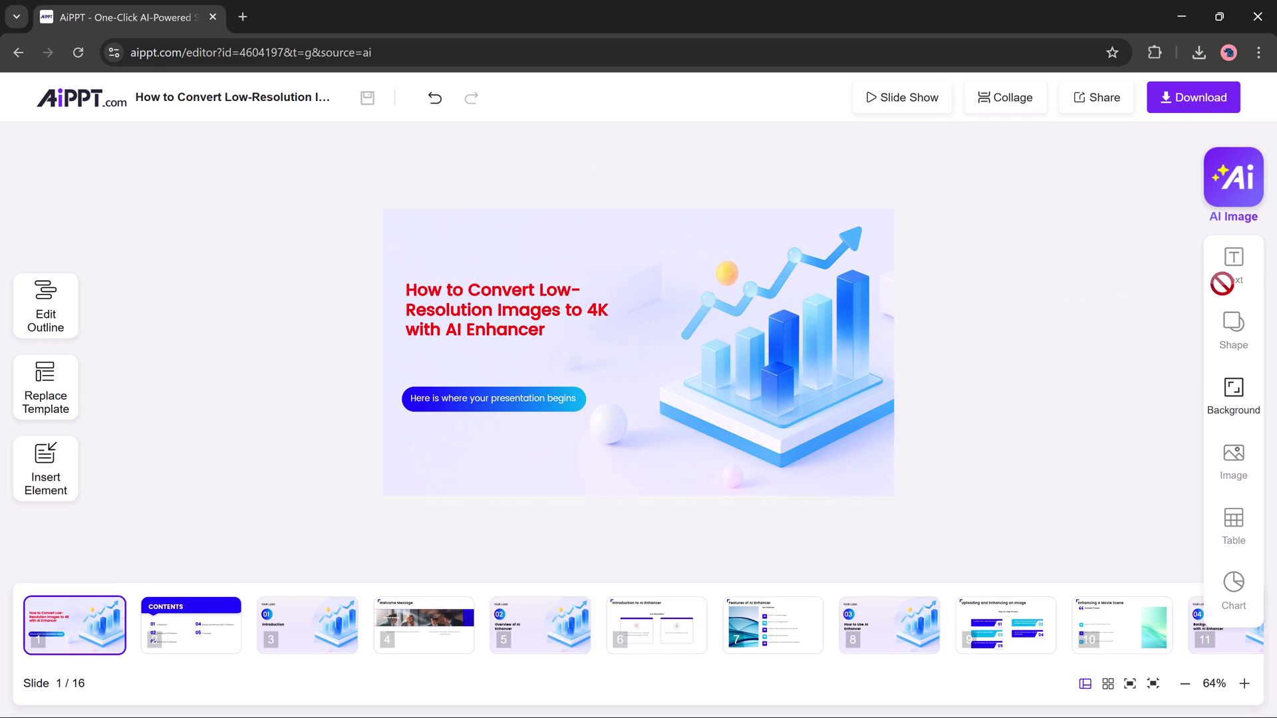
- Close the outline panel and step through the thumbnails to slide 6, Introduction to AI Enhancer
click(46, 323)
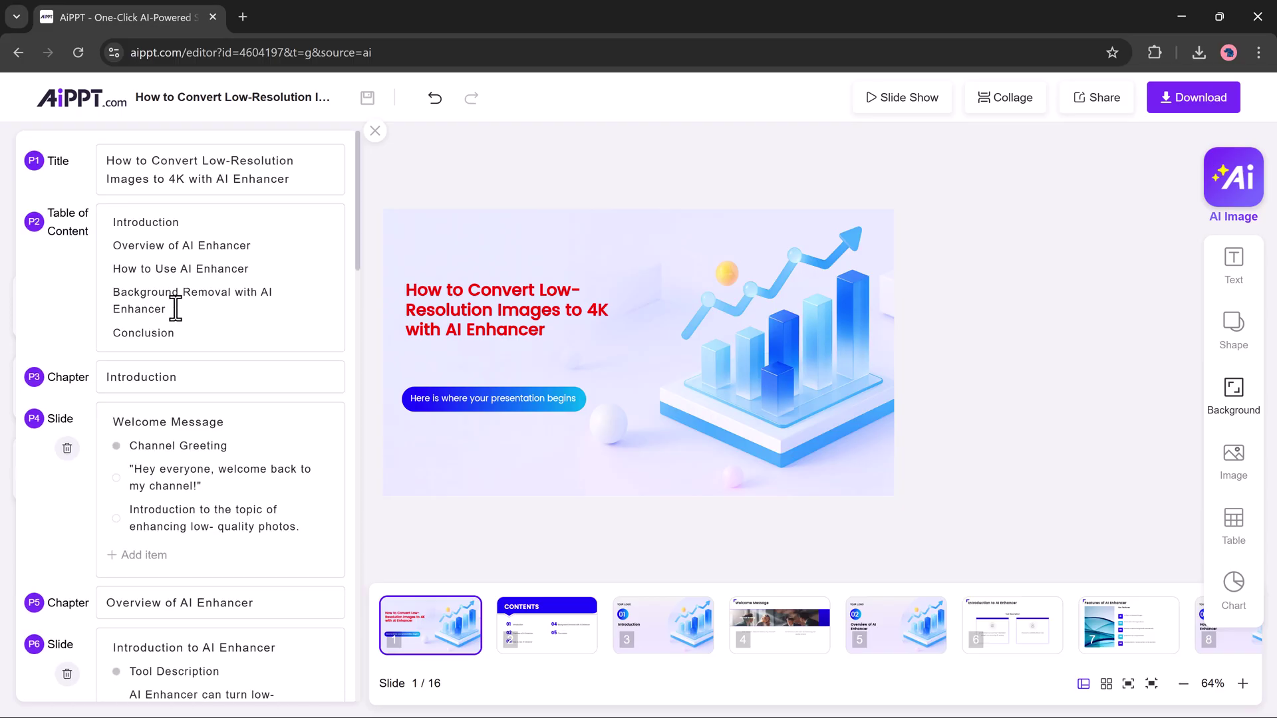
scroll(176, 309, down, 5)
scroll(177, 308, down, 5)
scroll(176, 307, down, 5)
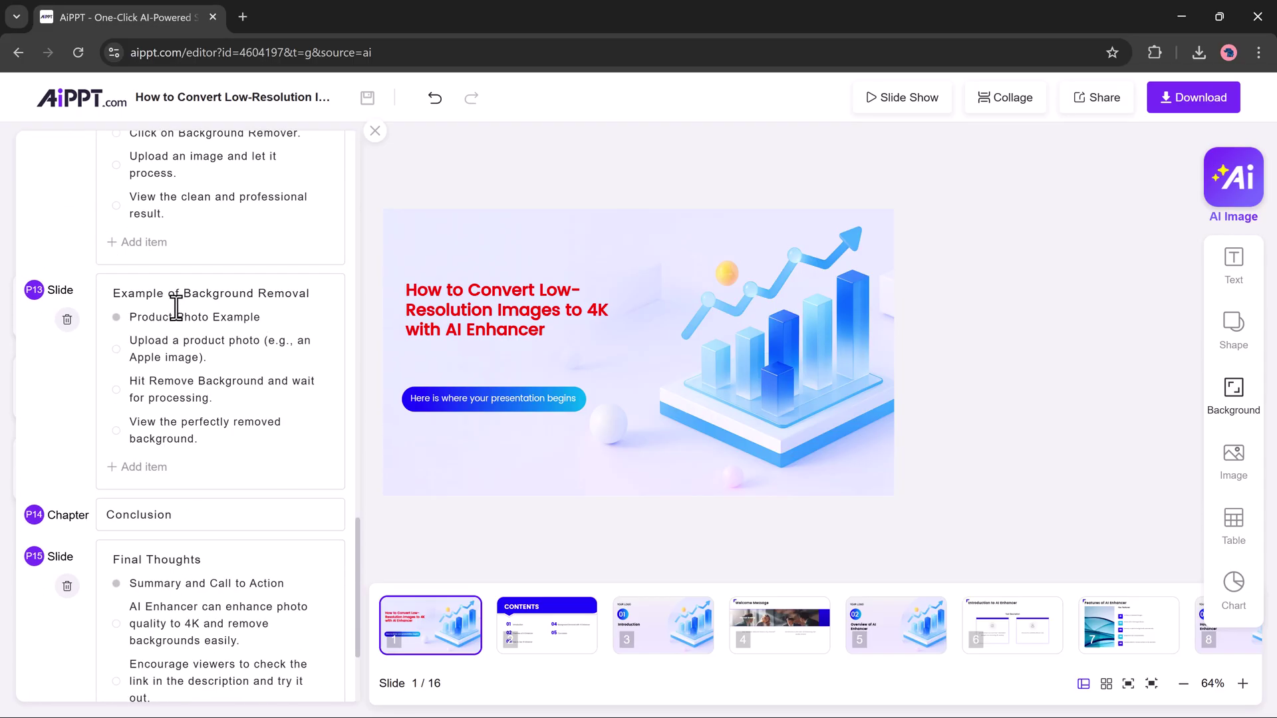
scroll(176, 308, down, 2)
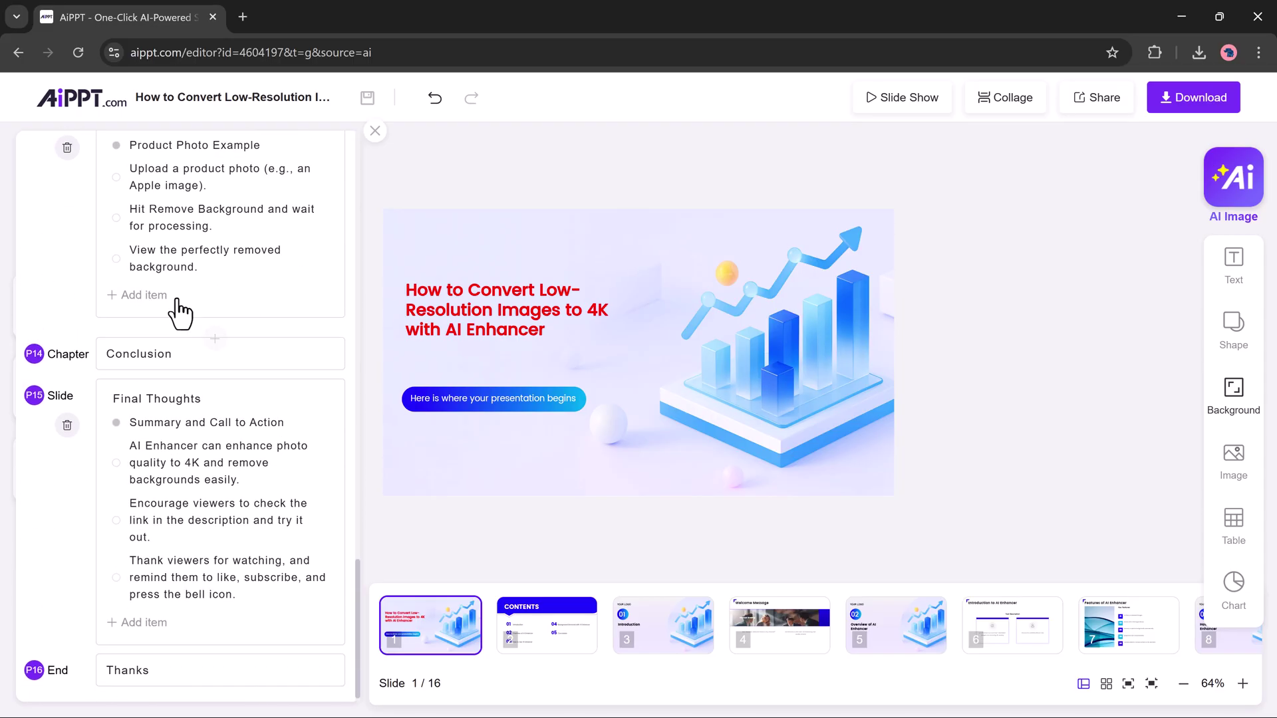
scroll(177, 308, up, 5)
click(374, 132)
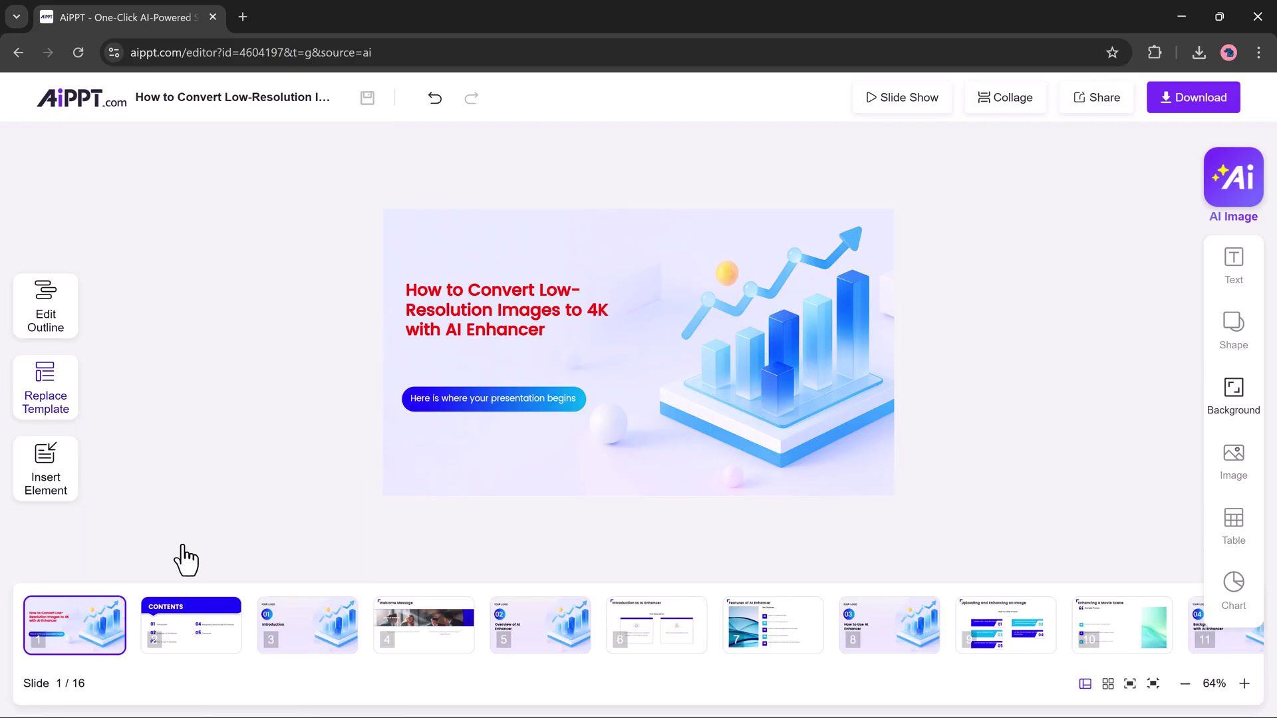
mouse_move(362, 669)
mouse_down()
mouse_move(668, 669)
mouse_move(226, 659)
mouse_up()
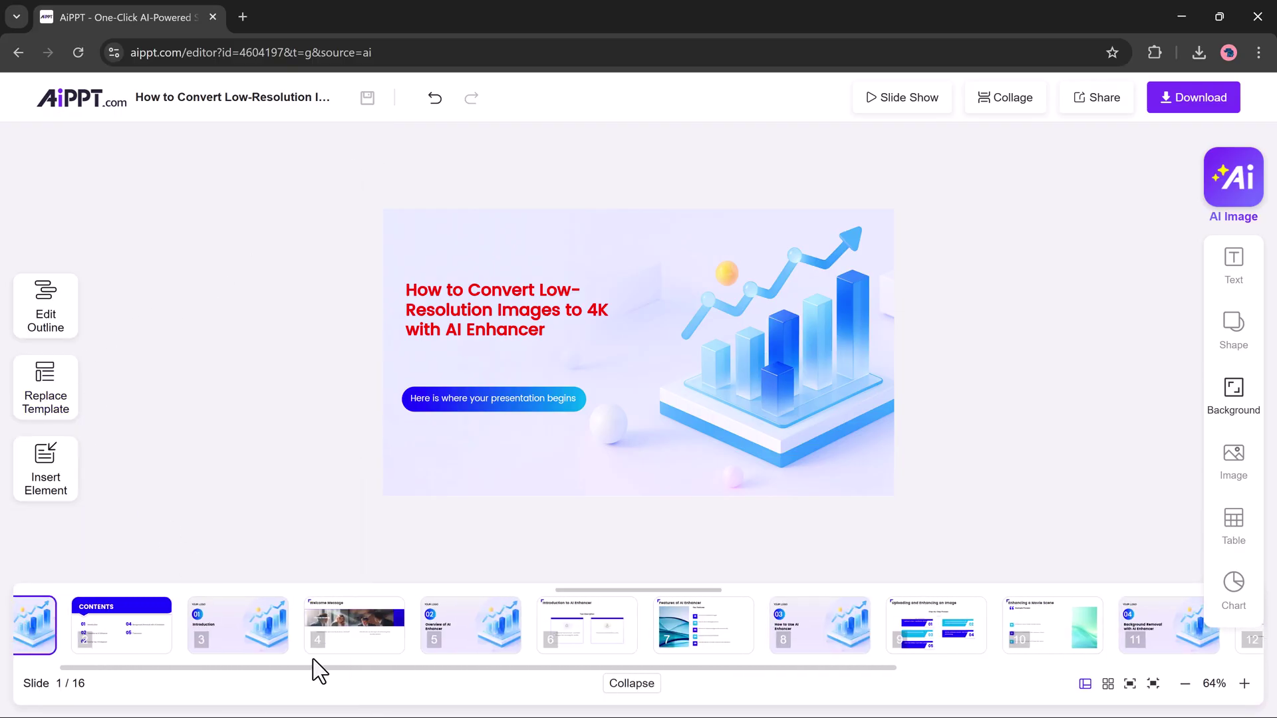
click(172, 645)
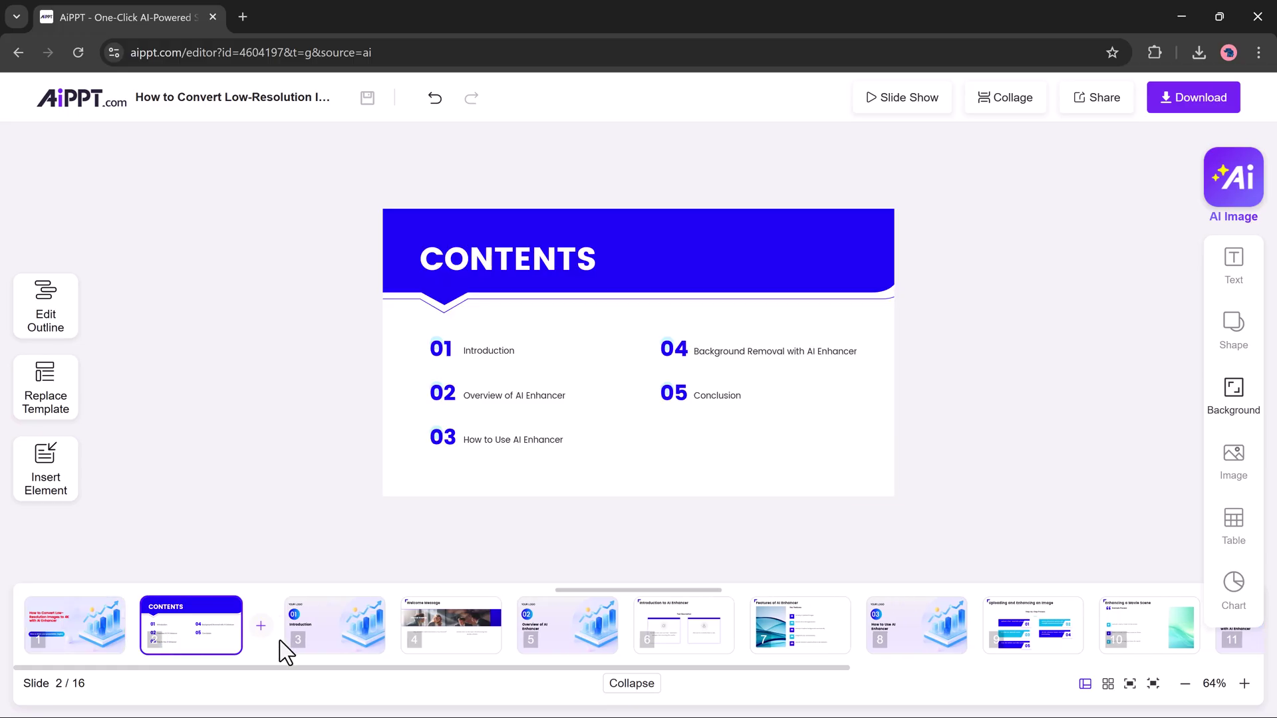
click(315, 651)
click(414, 650)
click(539, 651)
click(621, 651)
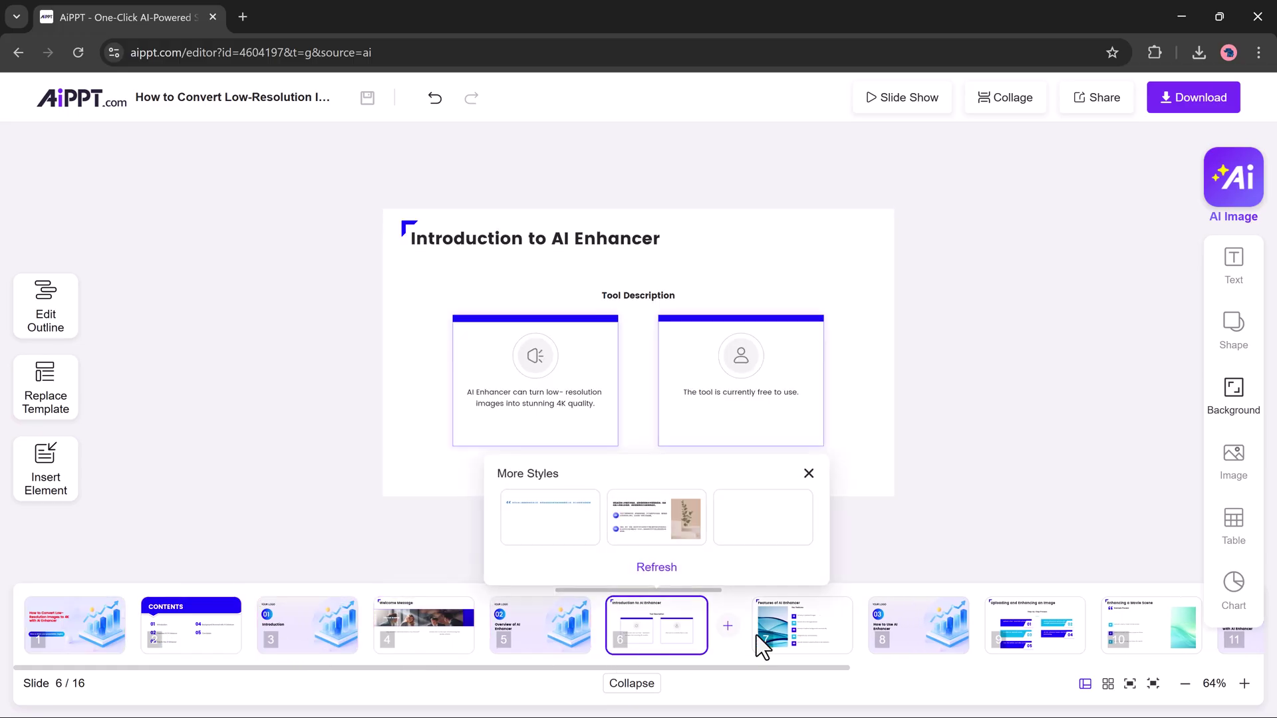
- Generate a realistic young man photo with the Nano Banana model and no image style
click(1235, 184)
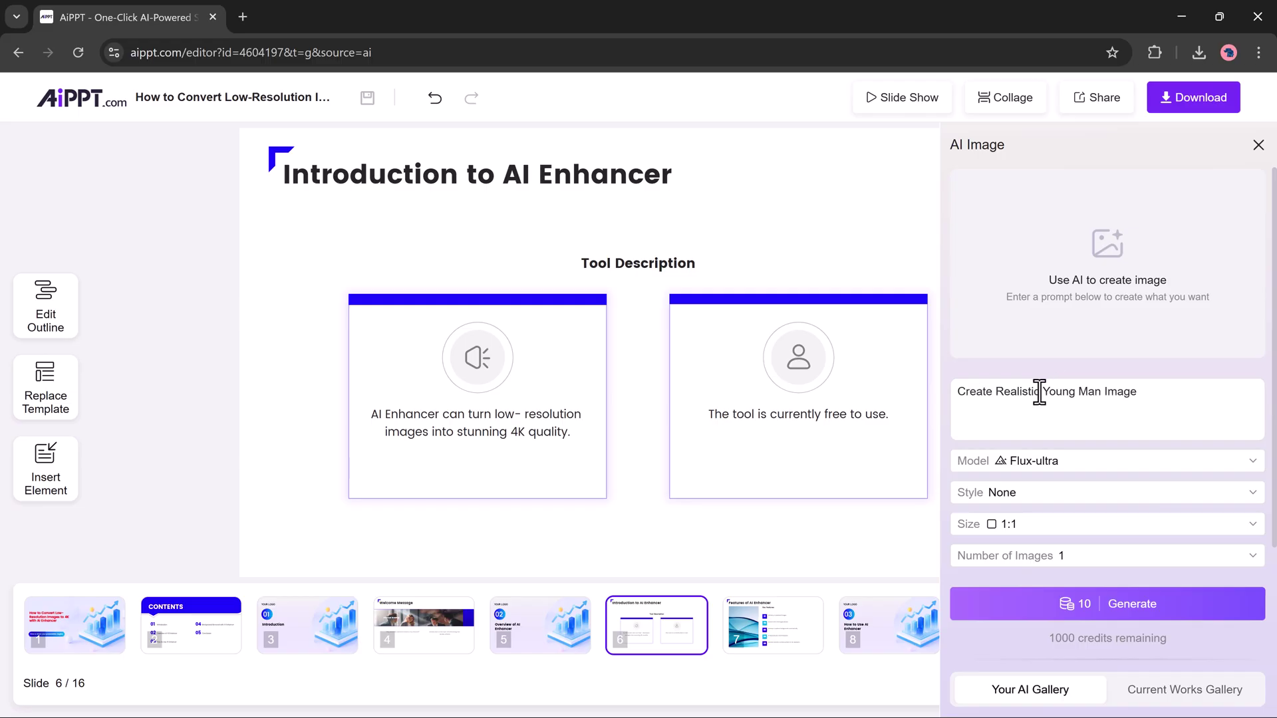
click(1058, 463)
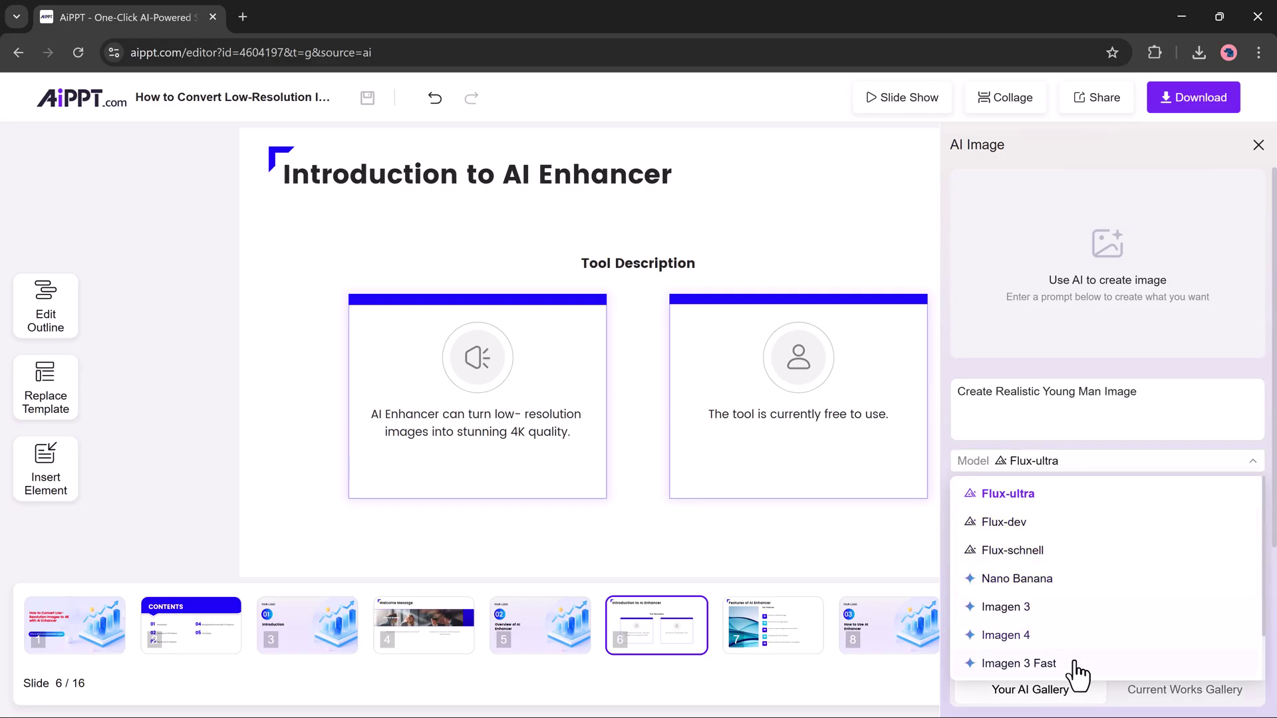
click(1056, 589)
click(1047, 518)
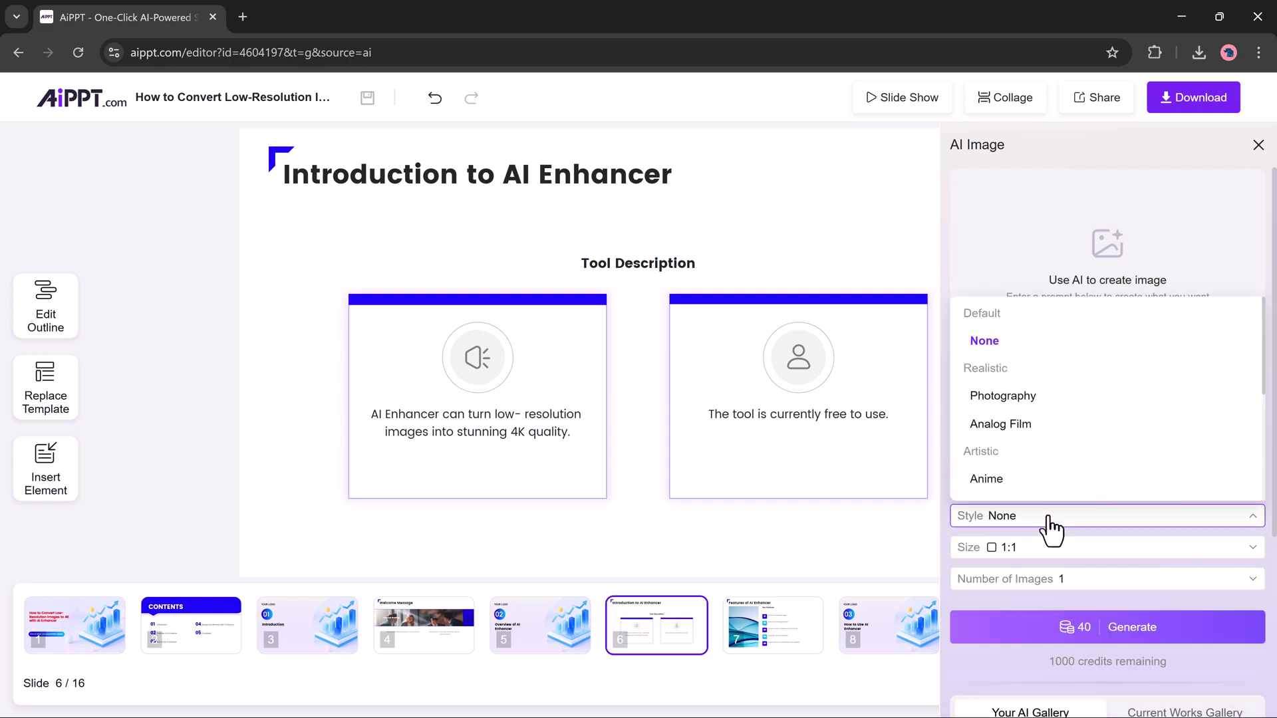
click(1005, 399)
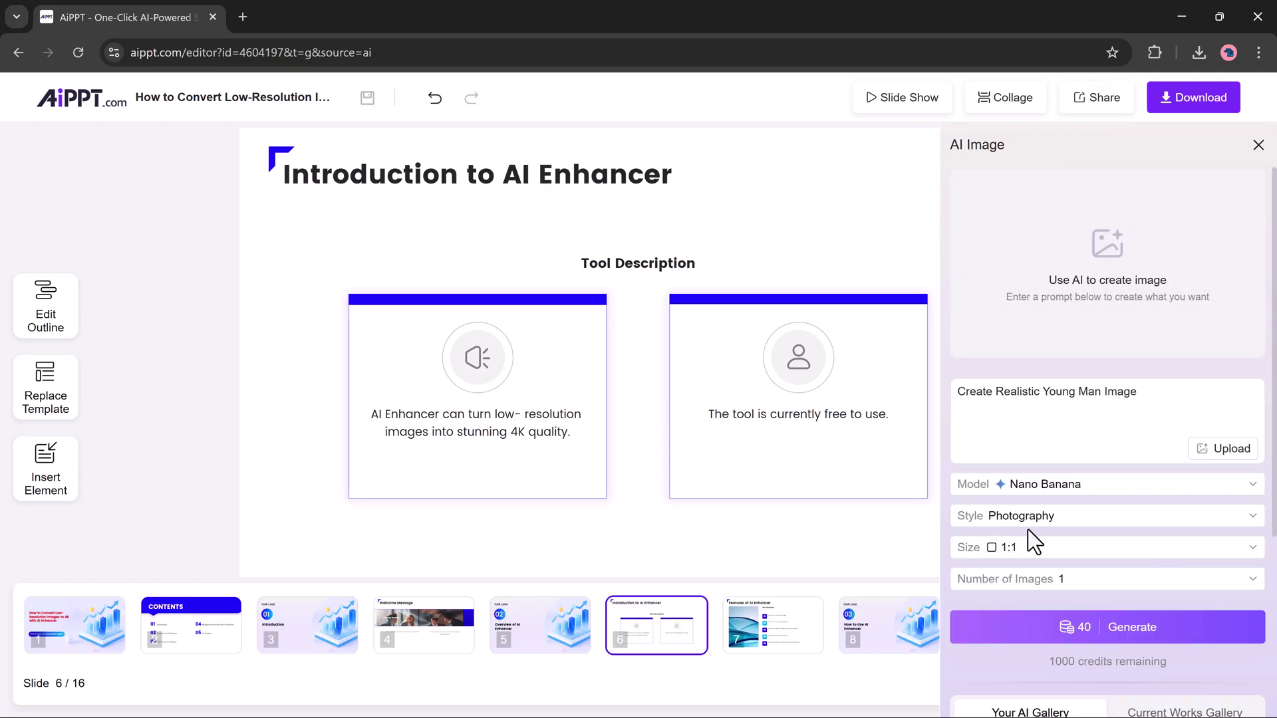
click(1050, 518)
click(1137, 581)
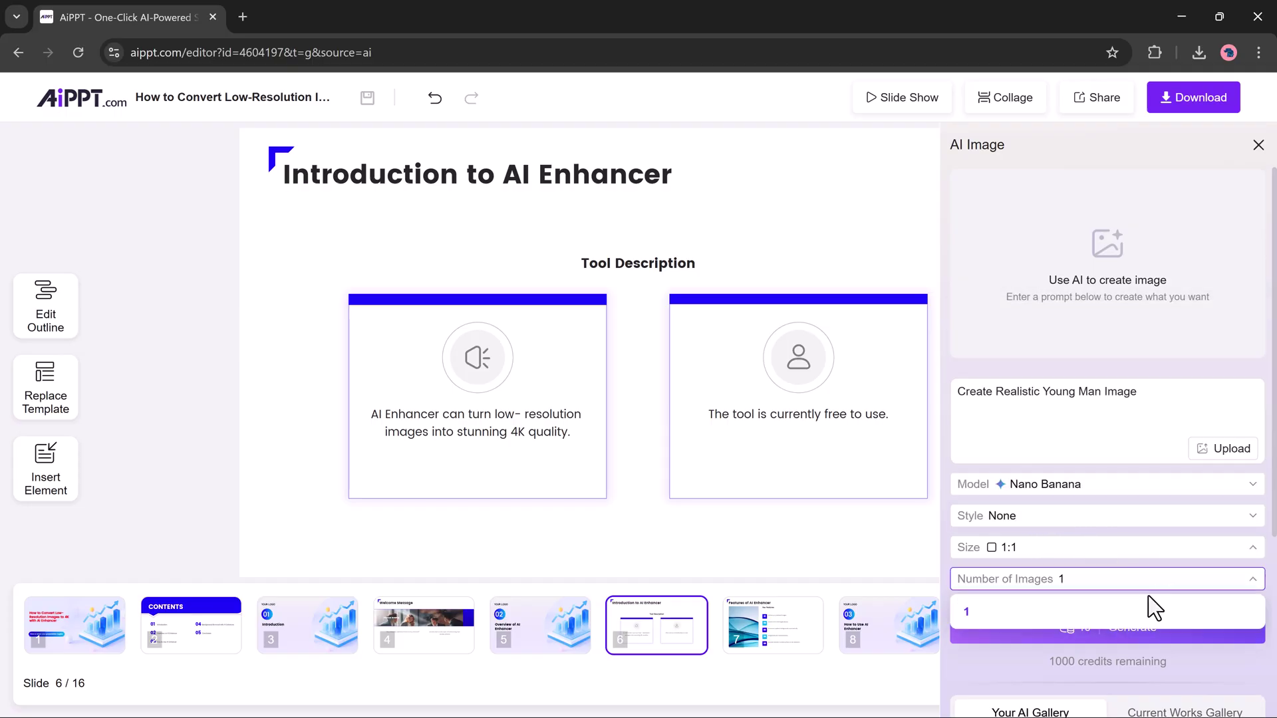
click(1056, 644)
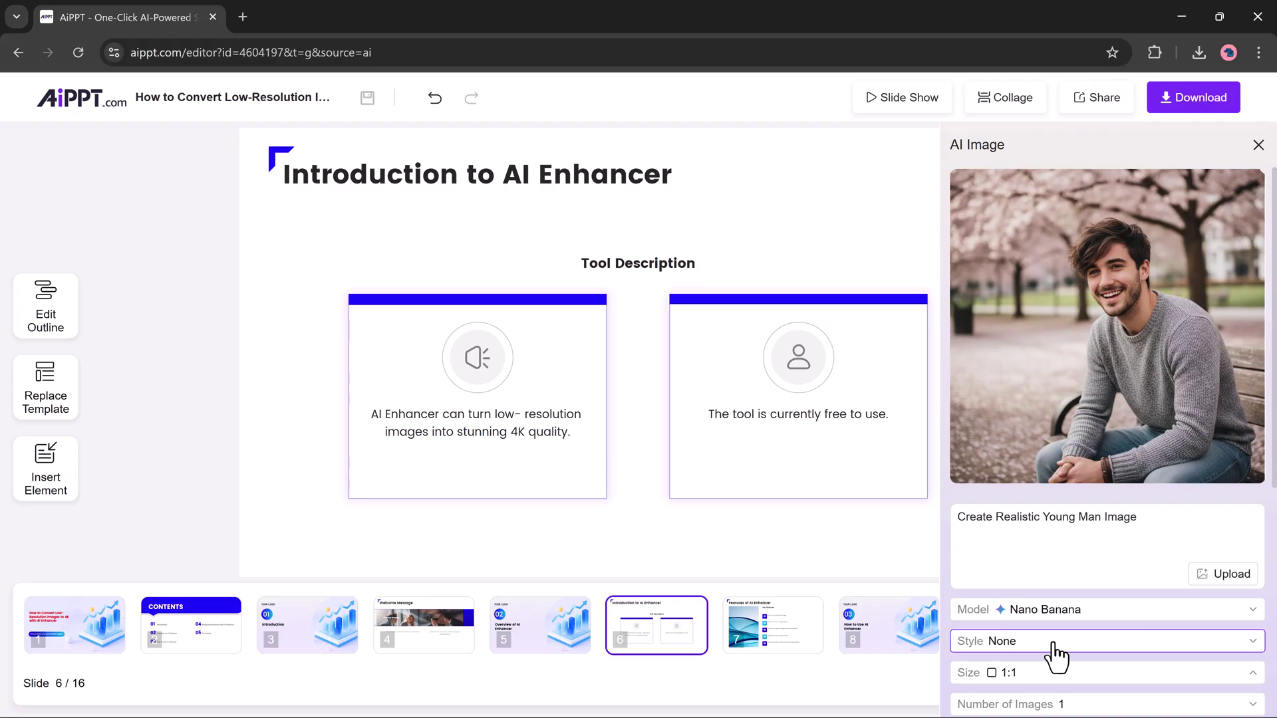
- Insert the photo and shrink it into the Introduction slide's right card
click(1092, 511)
mouse_move(746, 242)
mouse_down()
mouse_move(670, 256)
mouse_move(507, 456)
mouse_move(448, 419)
mouse_move(739, 436)
mouse_move(399, 328)
mouse_move(824, 485)
mouse_up()
click(854, 276)
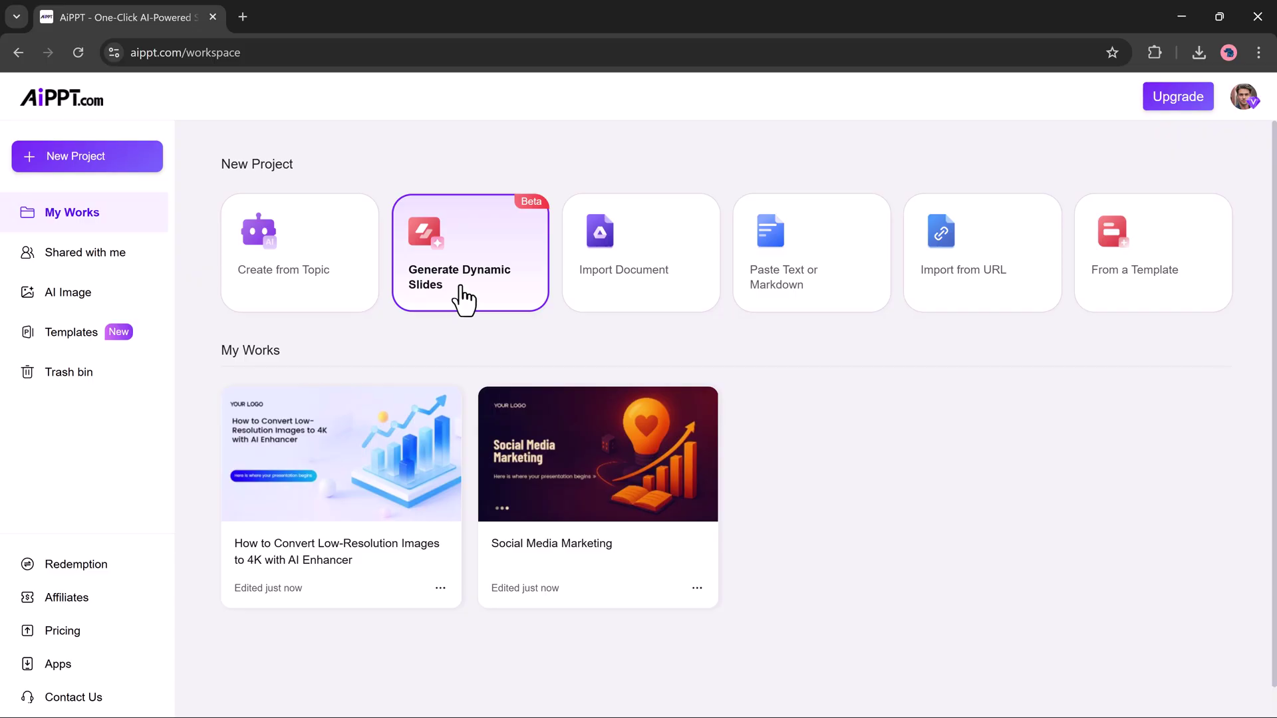
- Generate a 5-card dynamic slides outline on 'Sustainable Business Models for the Next Decade'
click(462, 298)
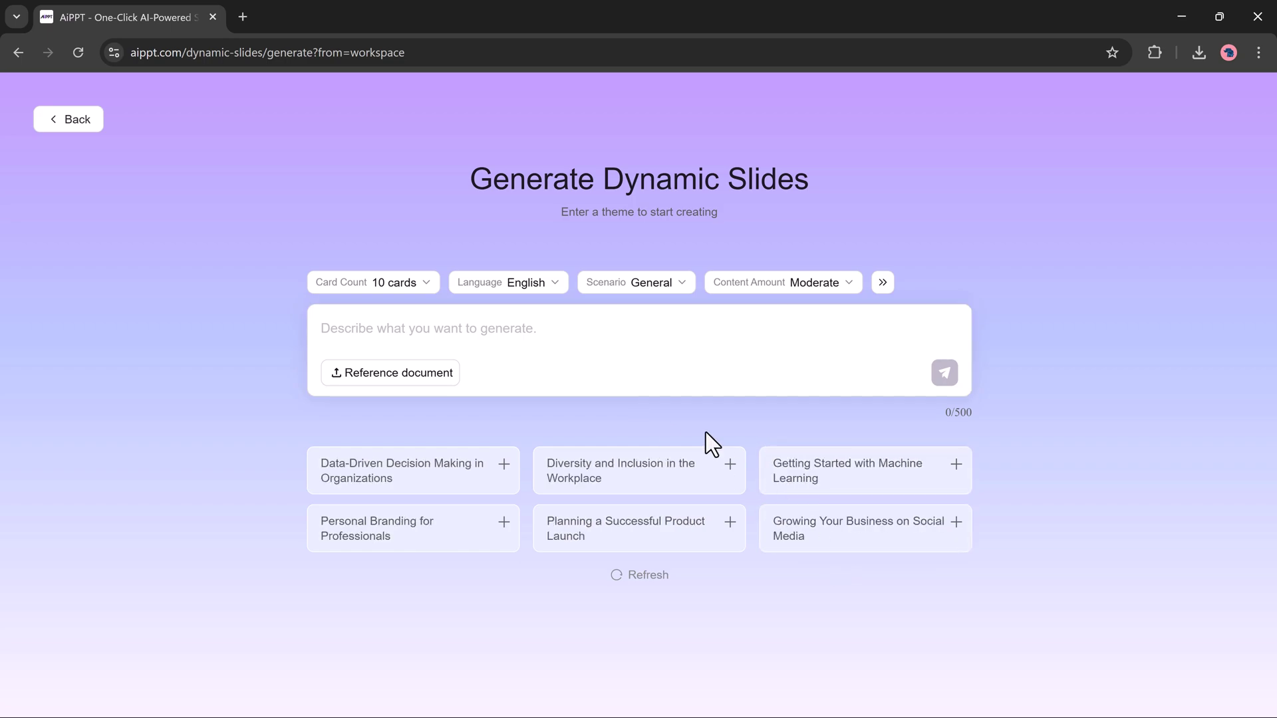
click(512, 328)
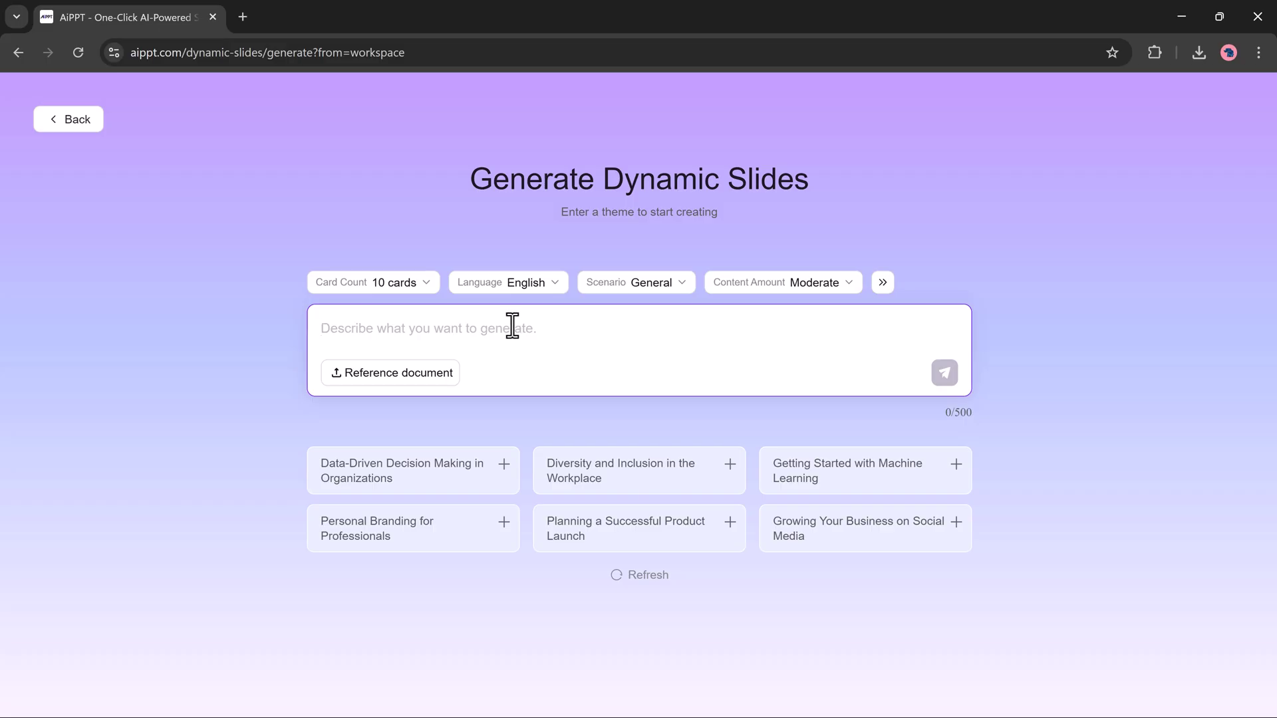
text(Sustainable Business Models for the Next Decade)
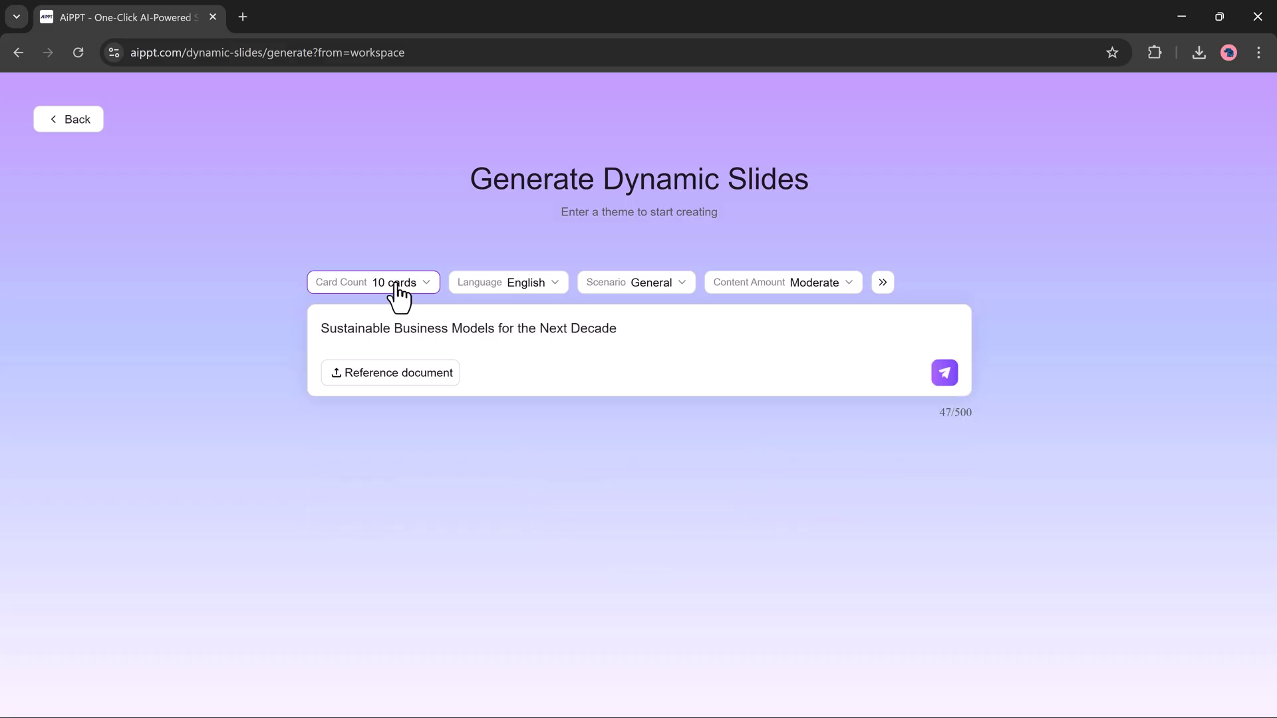
click(397, 285)
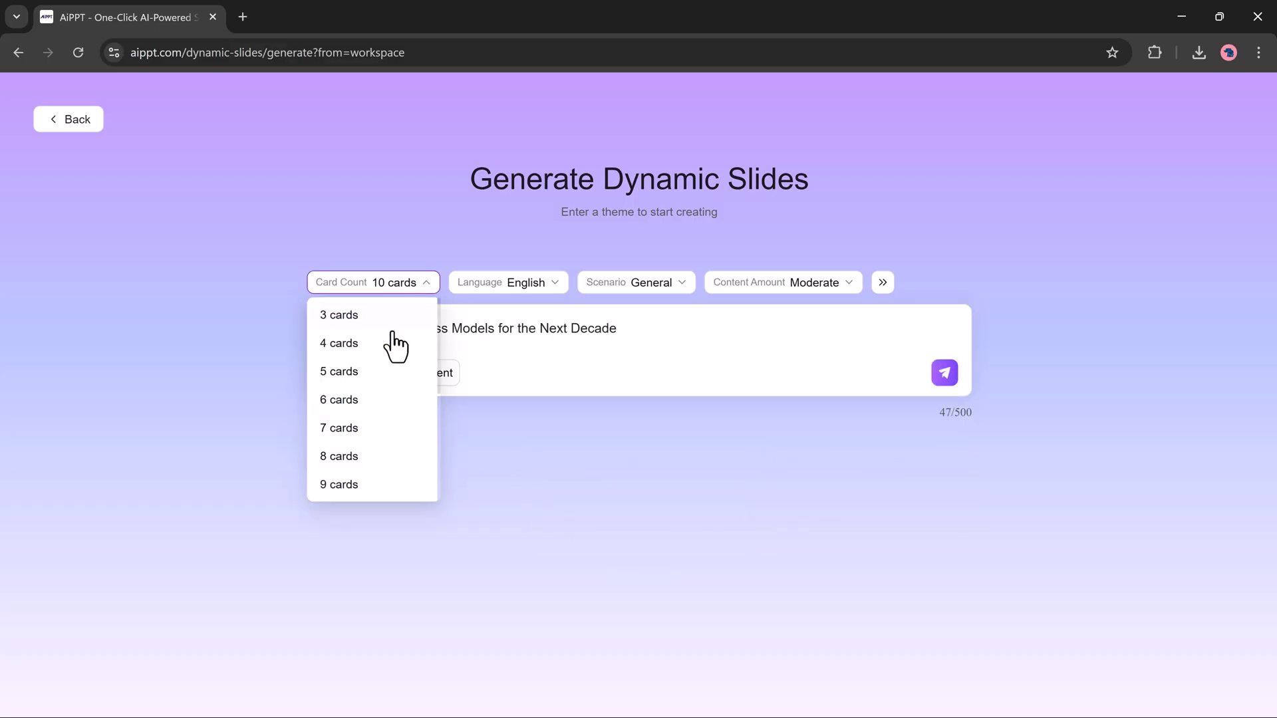
click(371, 375)
click(648, 284)
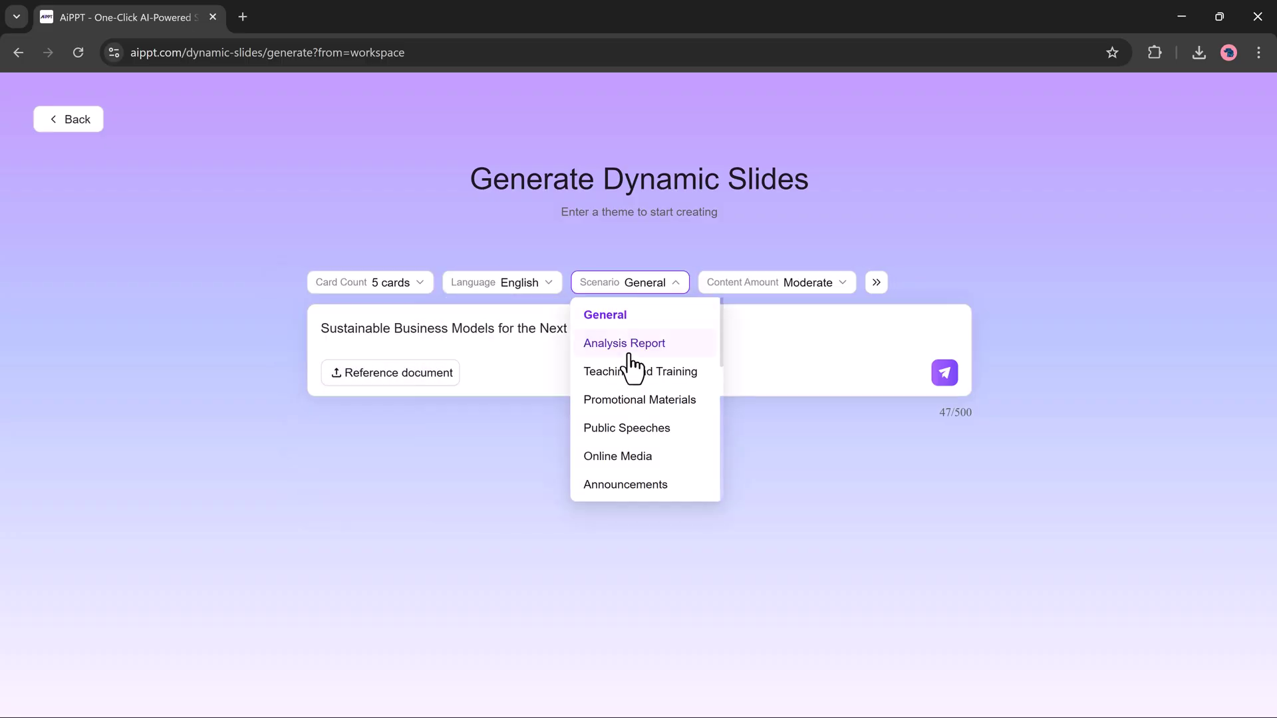
click(806, 284)
click(945, 374)
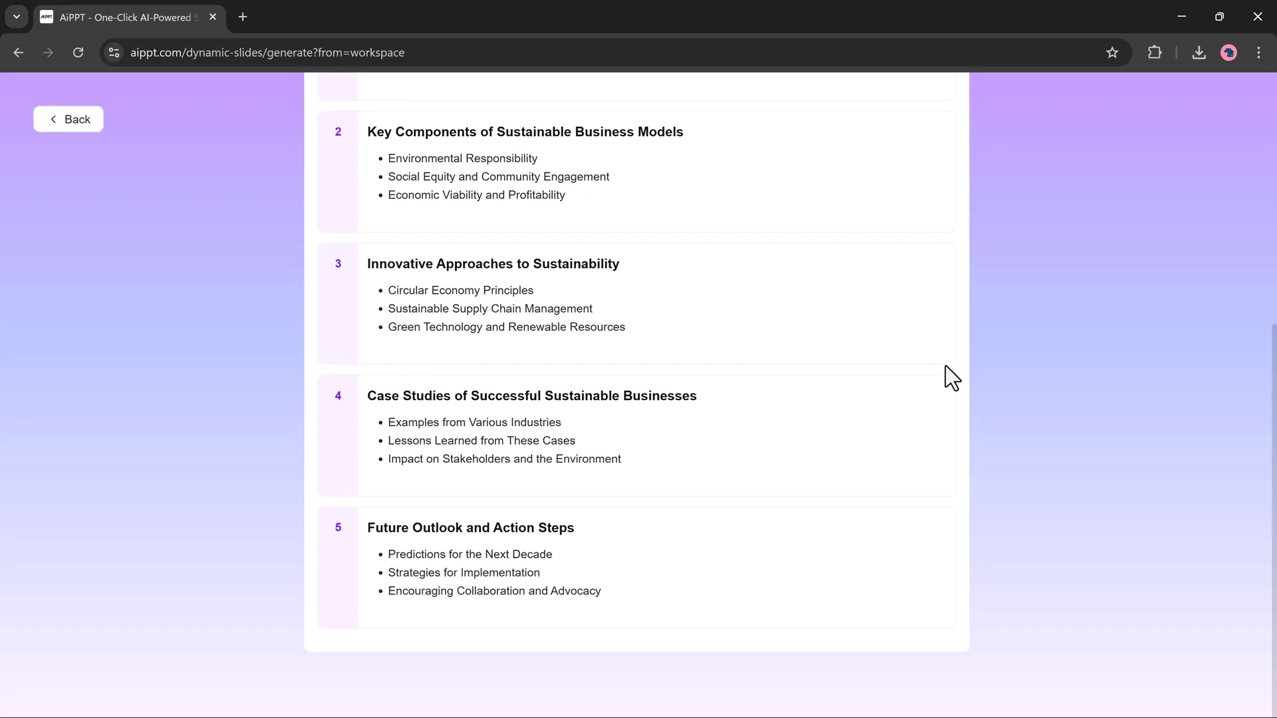
scroll(947, 373, down, 5)
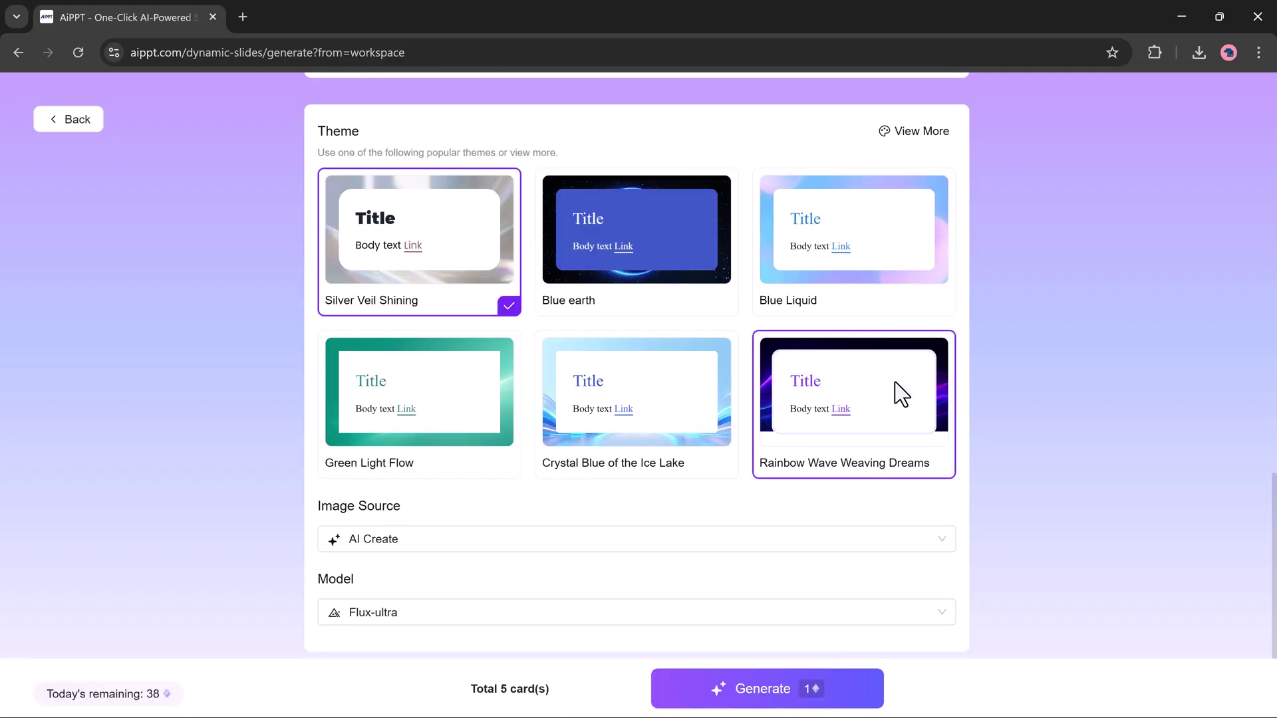
- Pick the Green Light Flow theme, with AI Create images from the Flux-ultra model
click(453, 375)
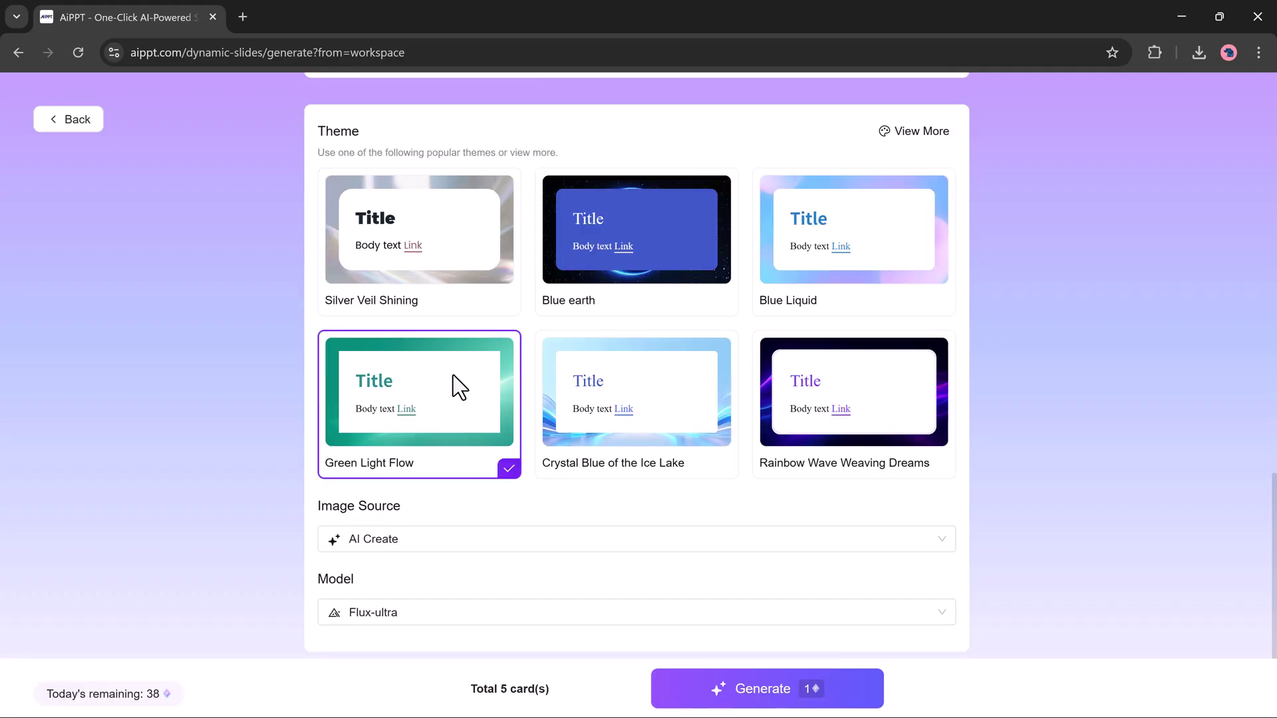
click(715, 383)
click(514, 419)
click(480, 529)
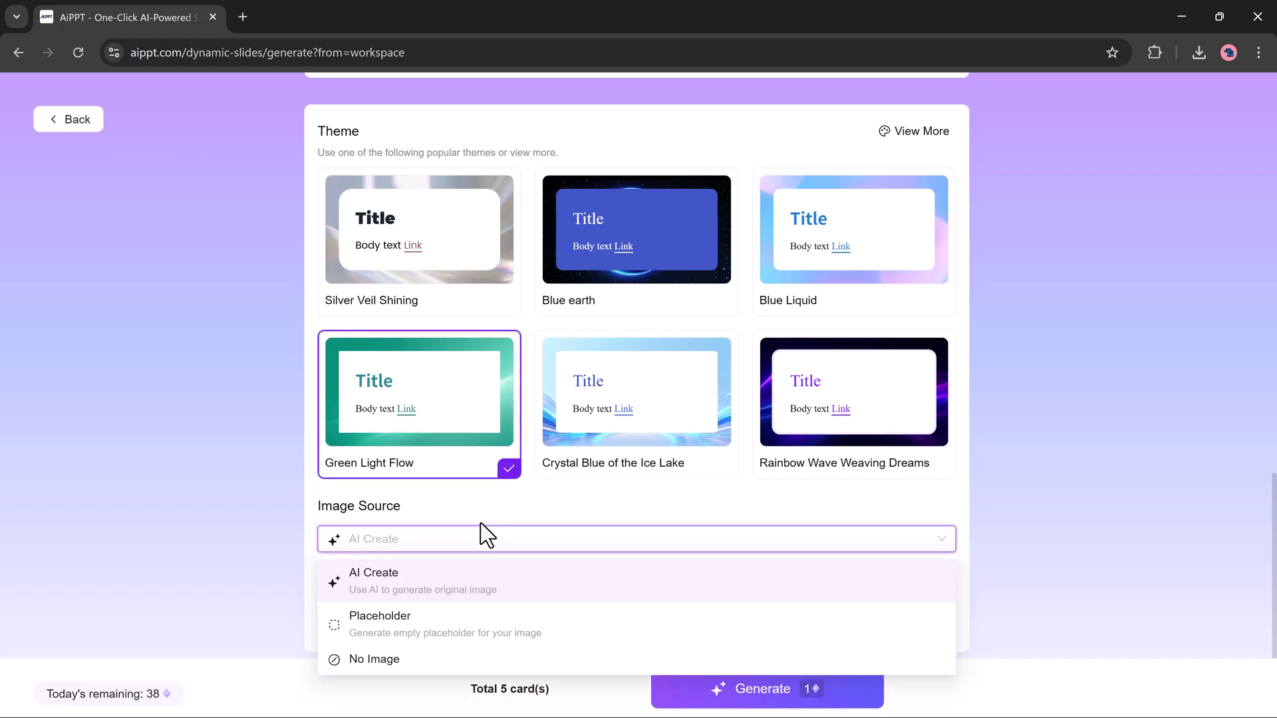
click(485, 584)
click(485, 614)
click(492, 423)
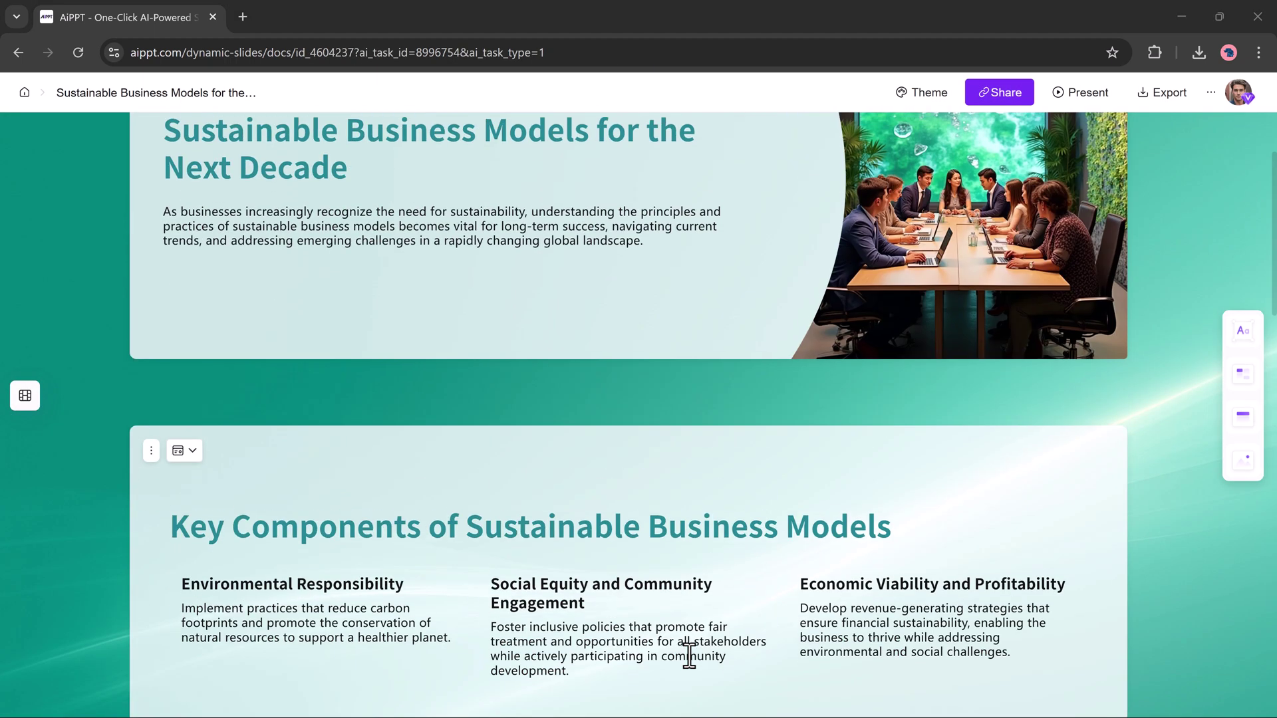
scroll(688, 655, up, 2)
scroll(653, 486, down, 6)
- Browse the deck's Theme options and Text, Layout, Card and Image insert panels, then return home
click(923, 92)
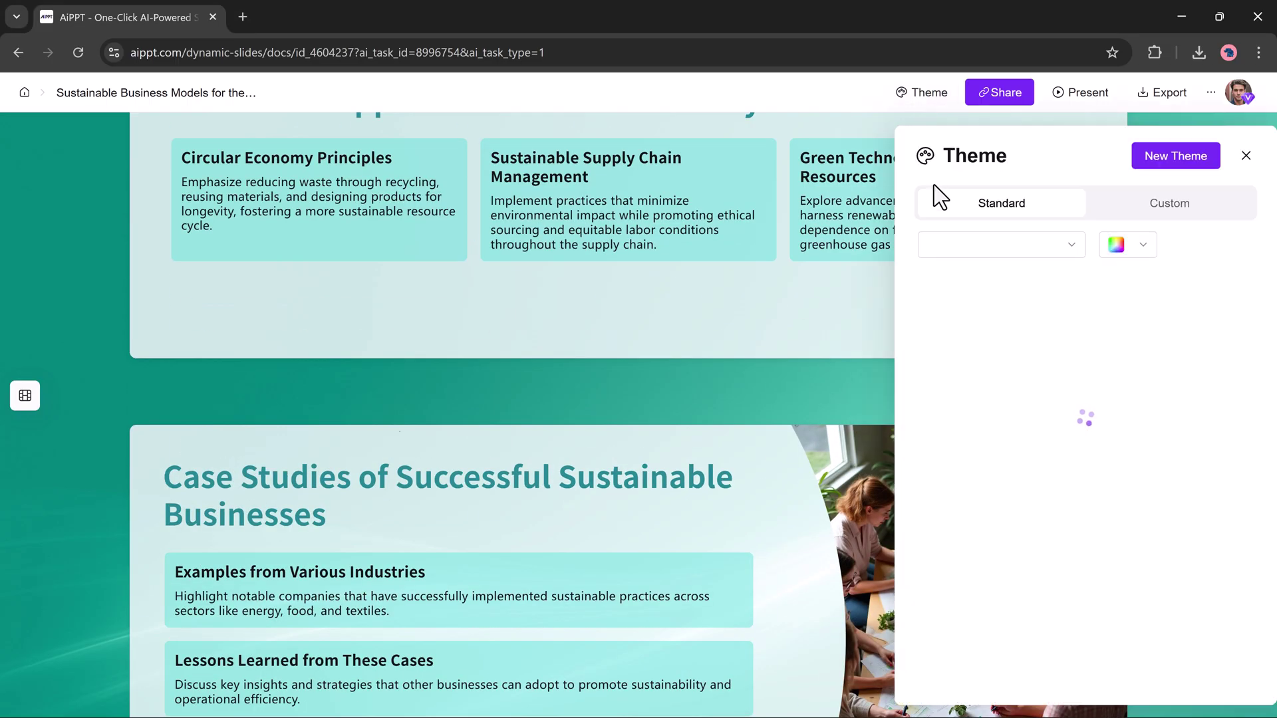
click(1070, 96)
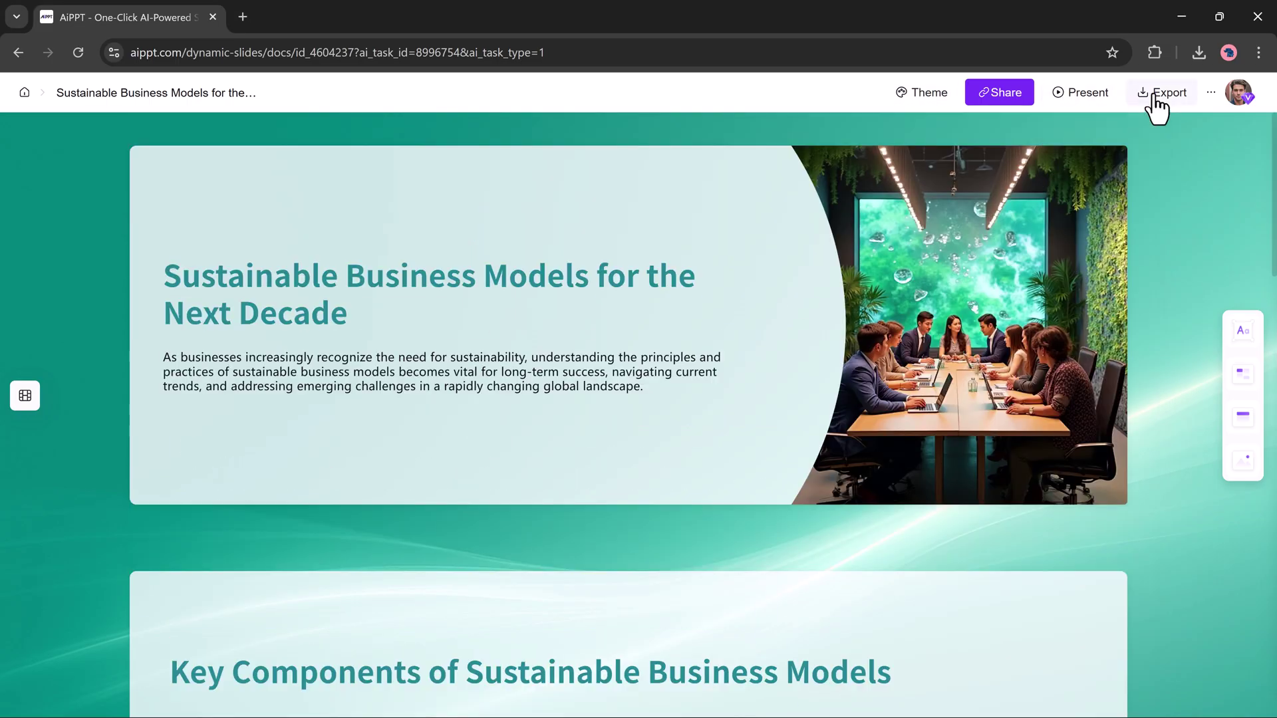
click(1244, 349)
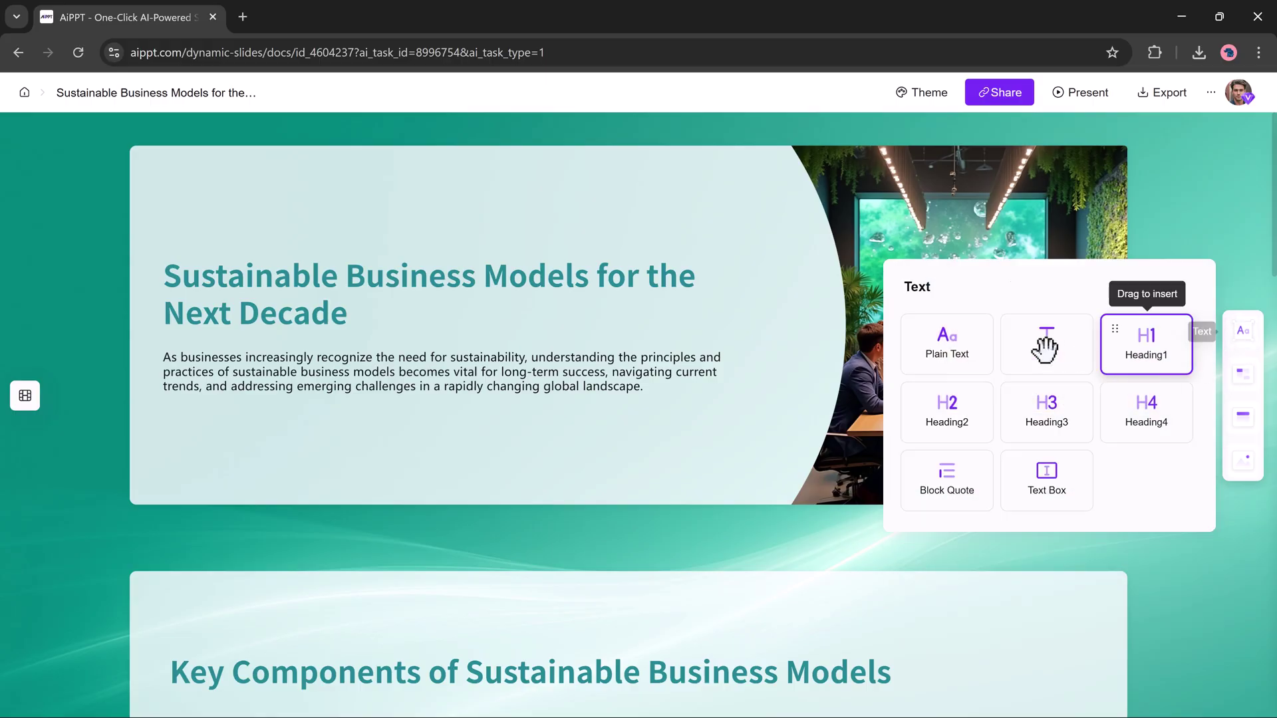
click(1242, 384)
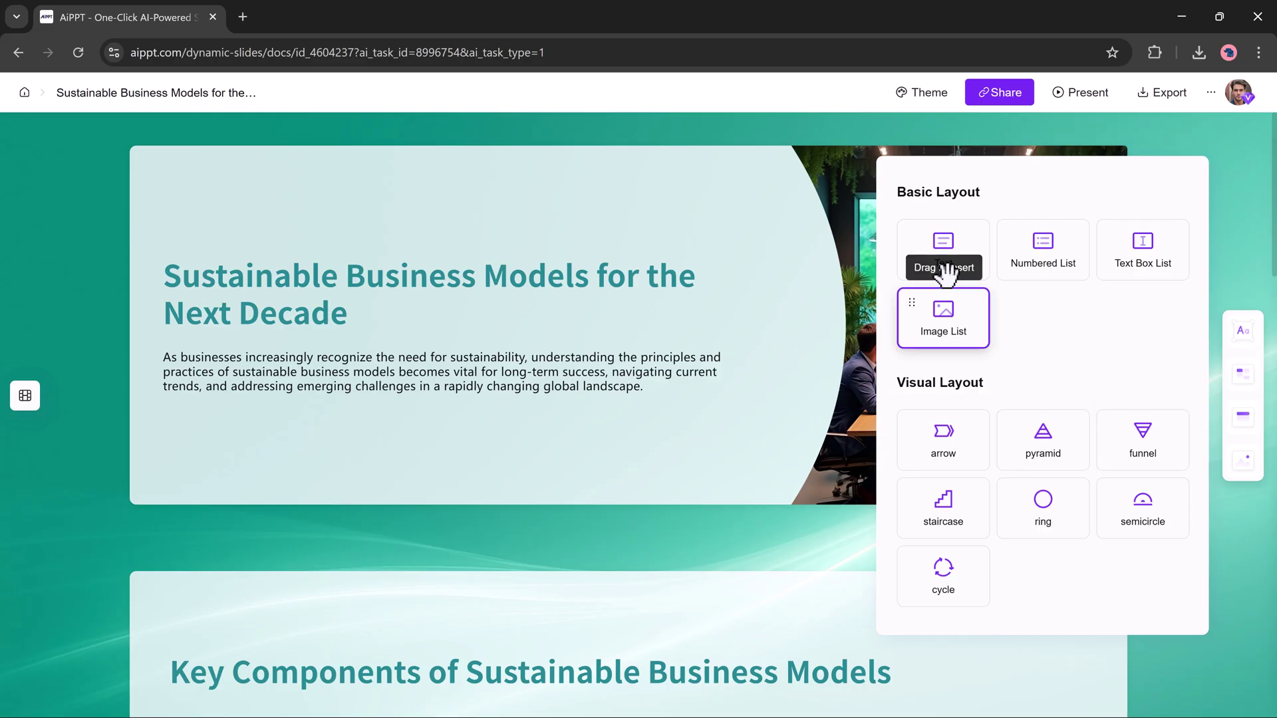
click(1247, 419)
click(1248, 454)
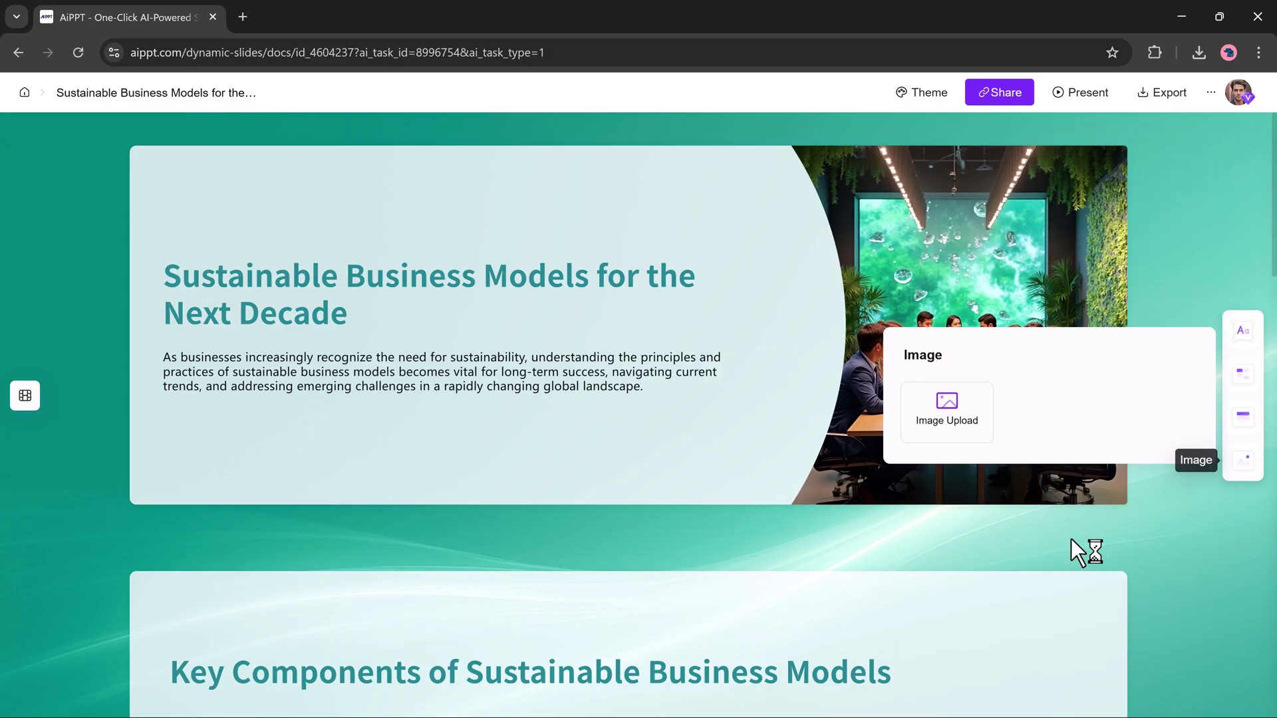
click(24, 94)
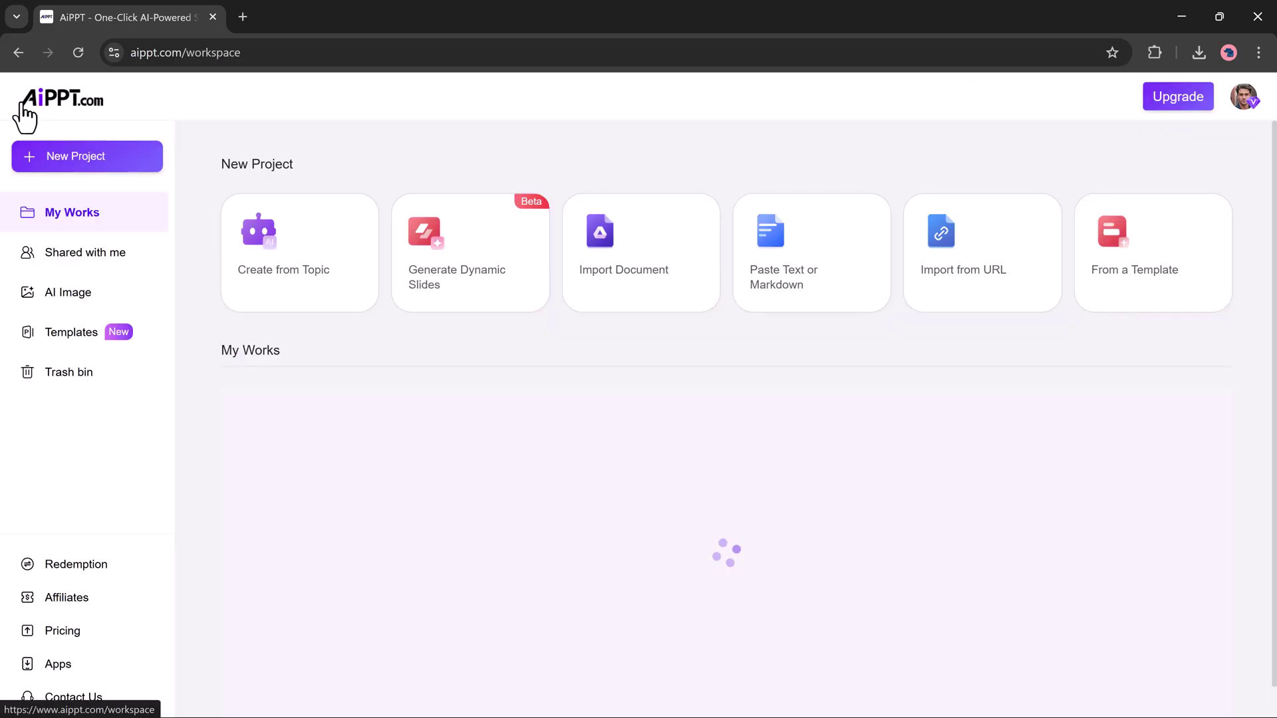